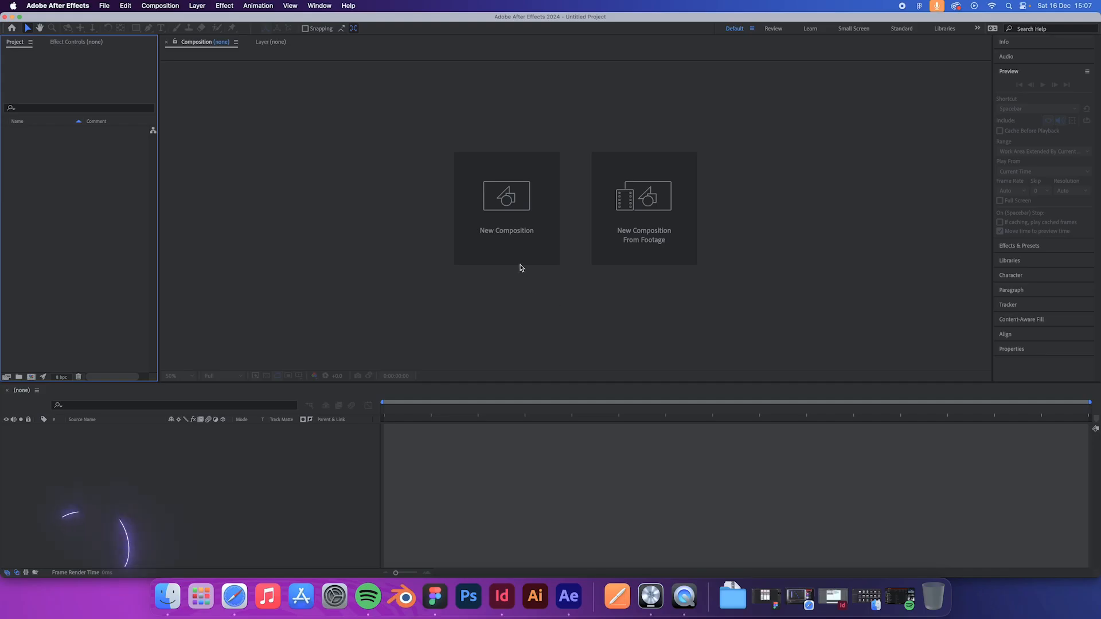
- Create a new composition named Logo with a duration of 0:00:08:00, keeping the resolution at Quarter
click(523, 209)
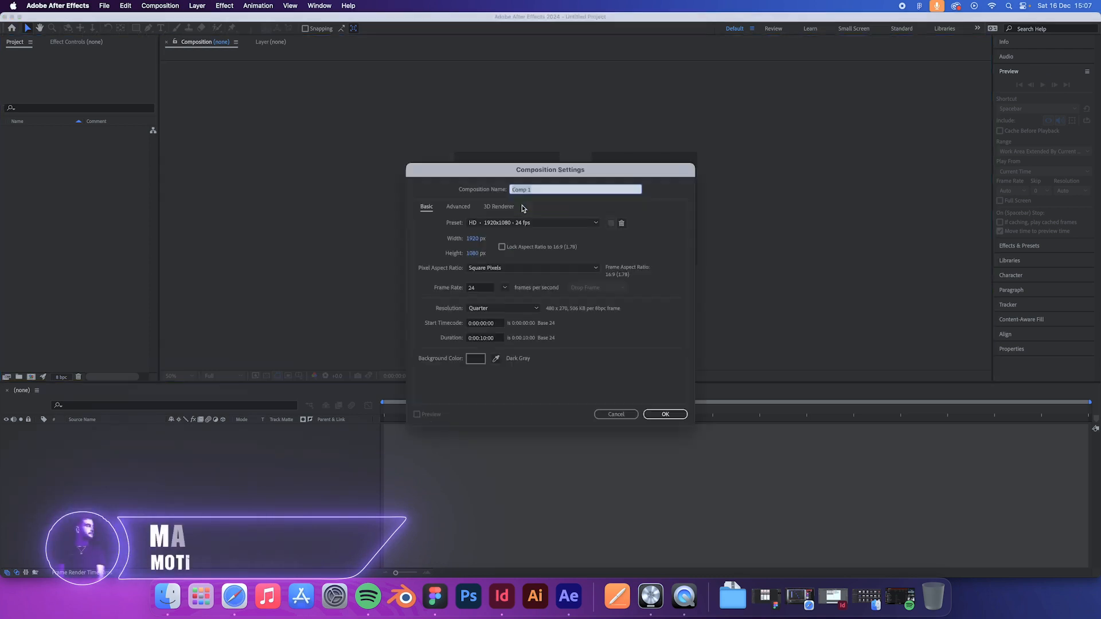
text(Log)
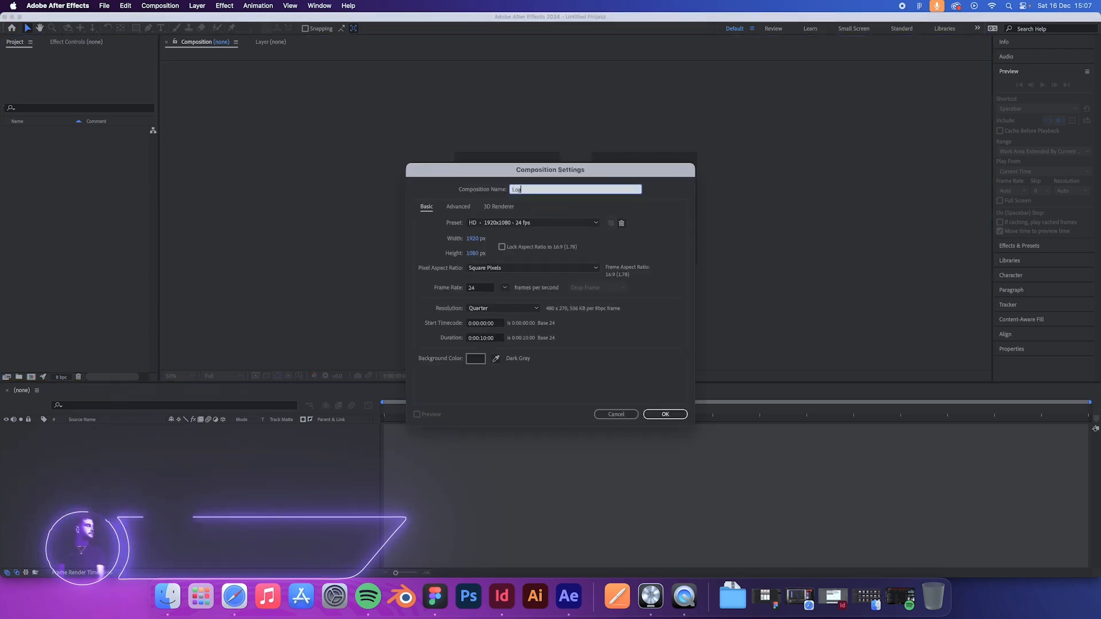
text(o)
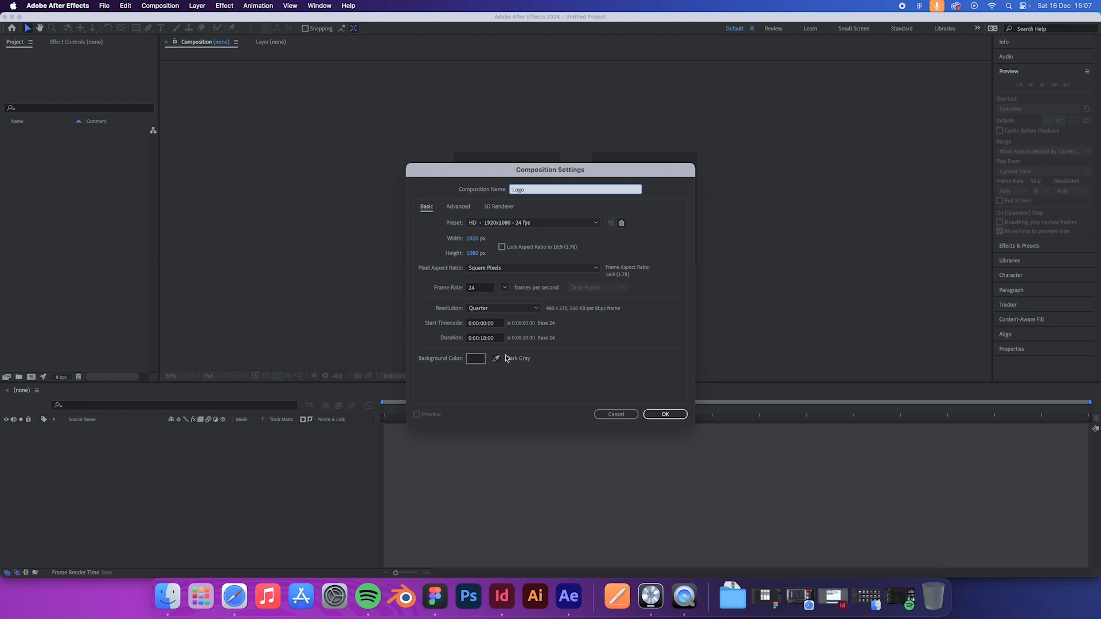
click(483, 339)
key(BackSpace)
key(BackSpace)
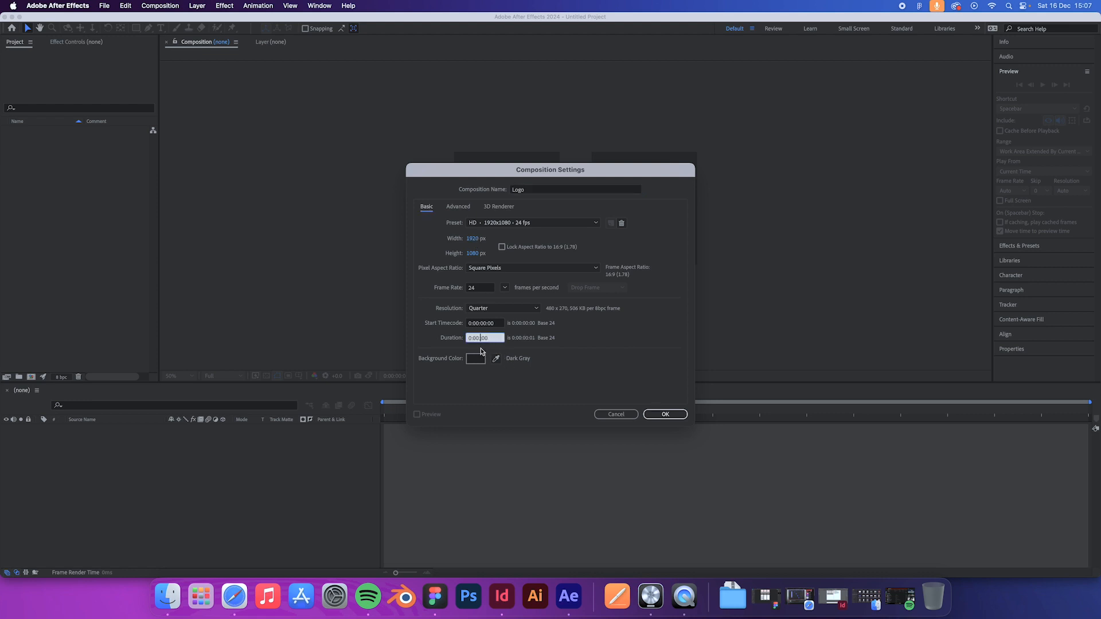
text(8)
click(505, 311)
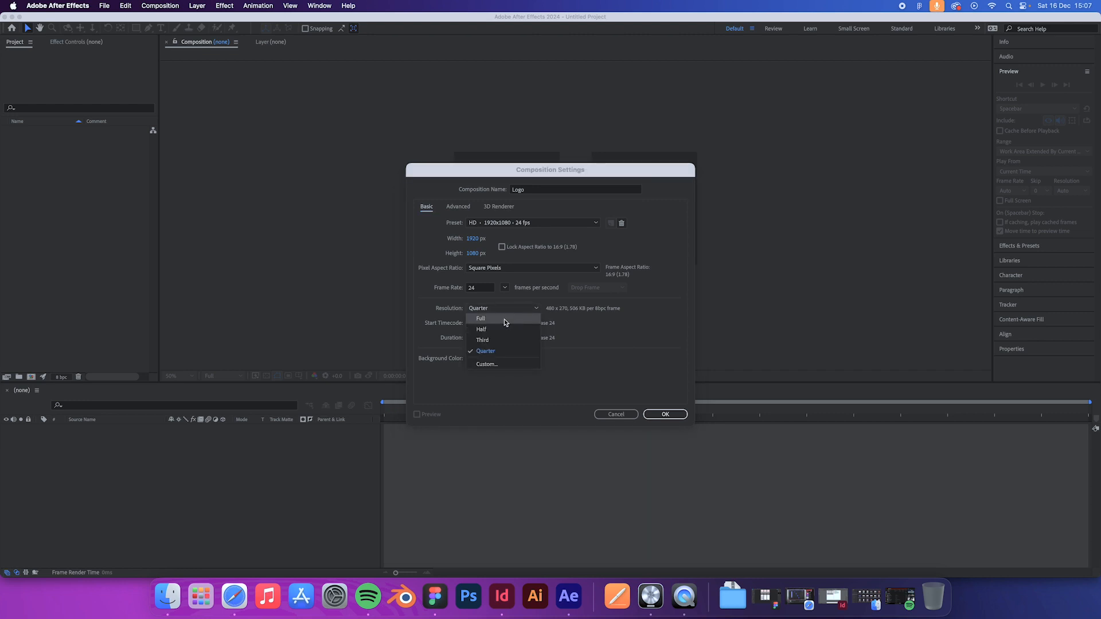
click(500, 350)
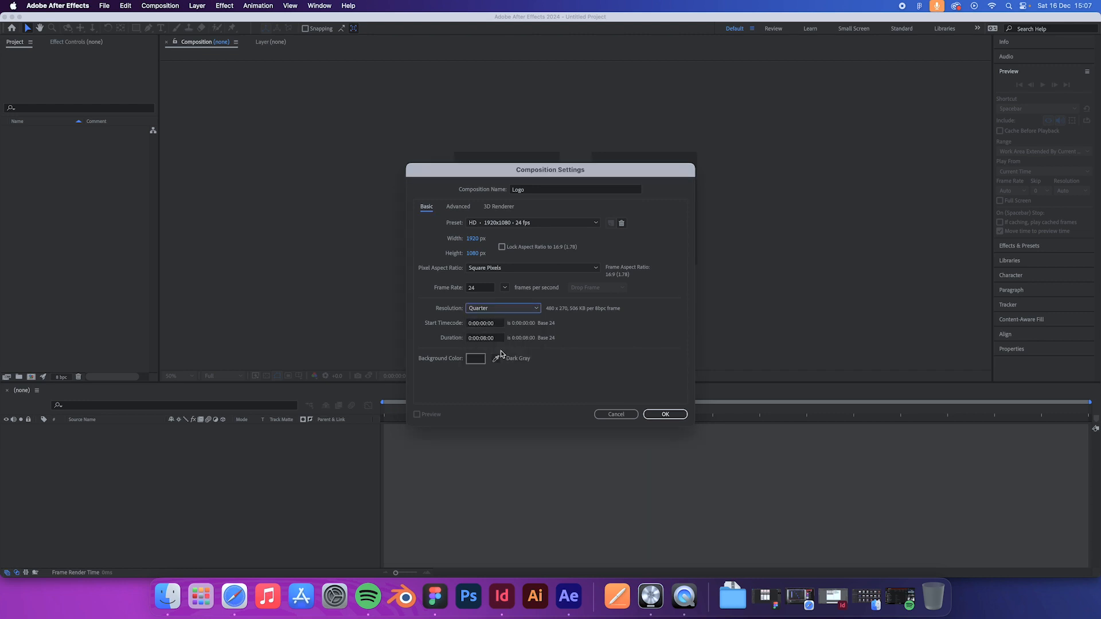
click(653, 416)
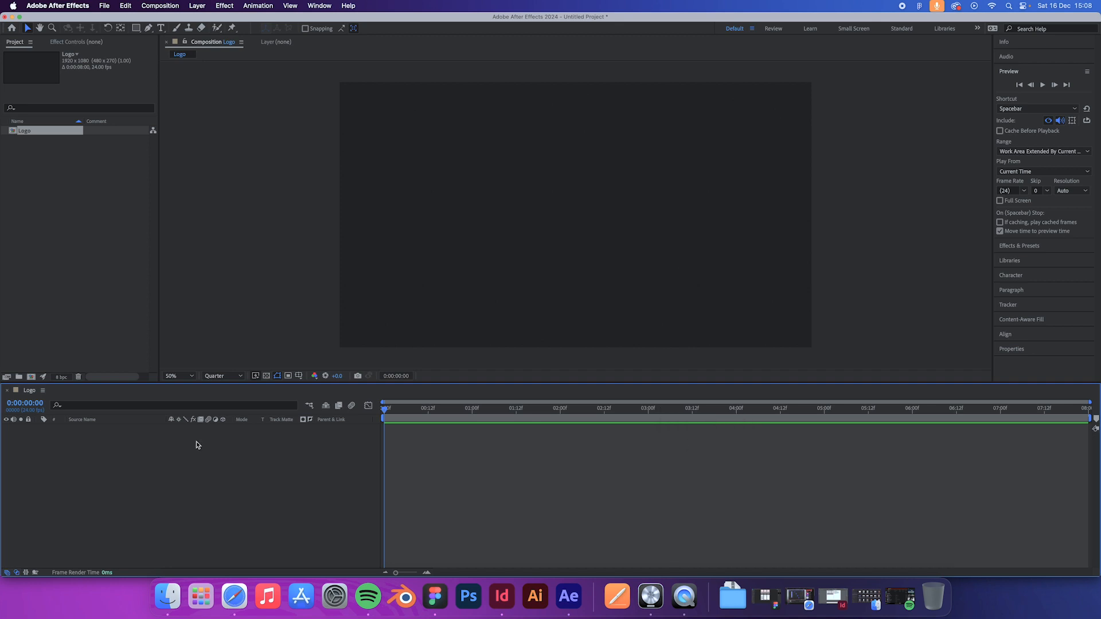
- Import Halo.png from the Desktop folder into the project
click(168, 597)
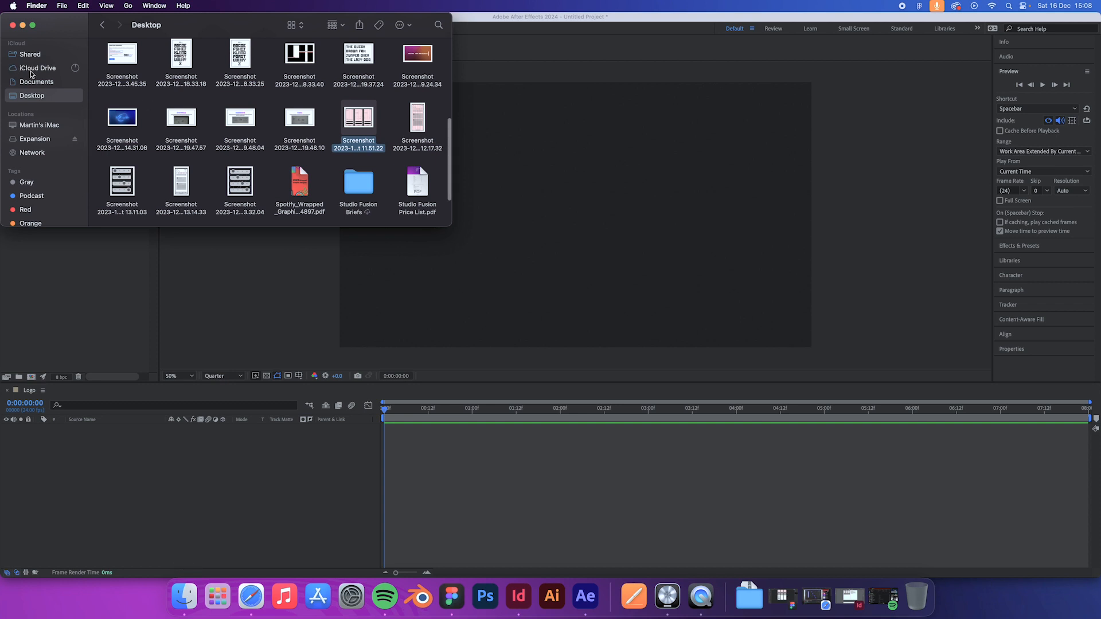
scroll(35, 74, up, 5)
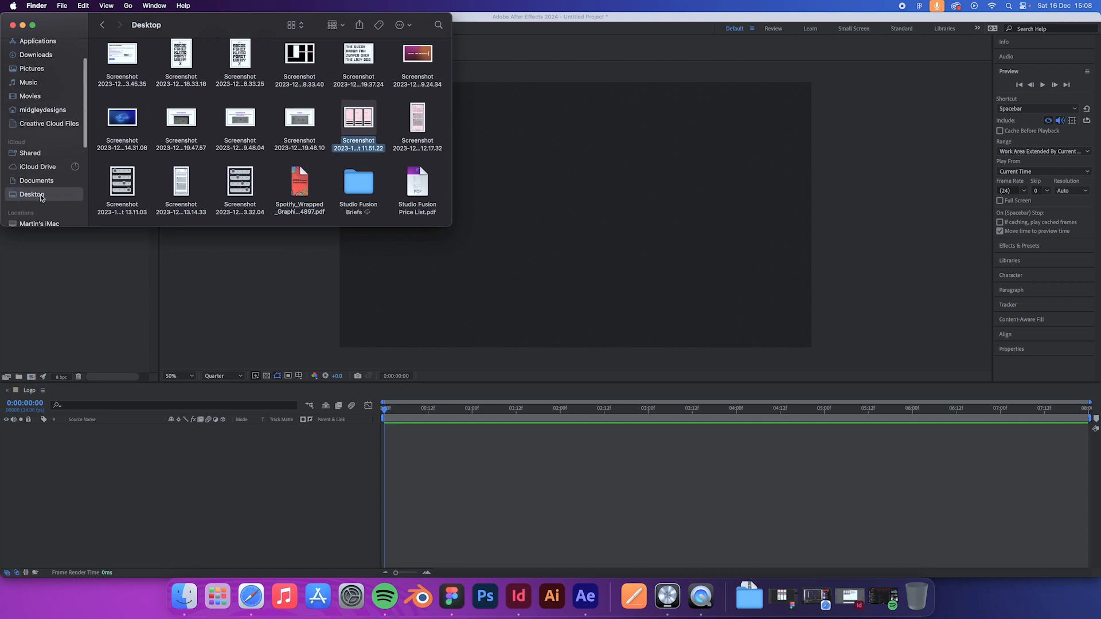
scroll(346, 158, up, 2)
scroll(345, 158, up, 10)
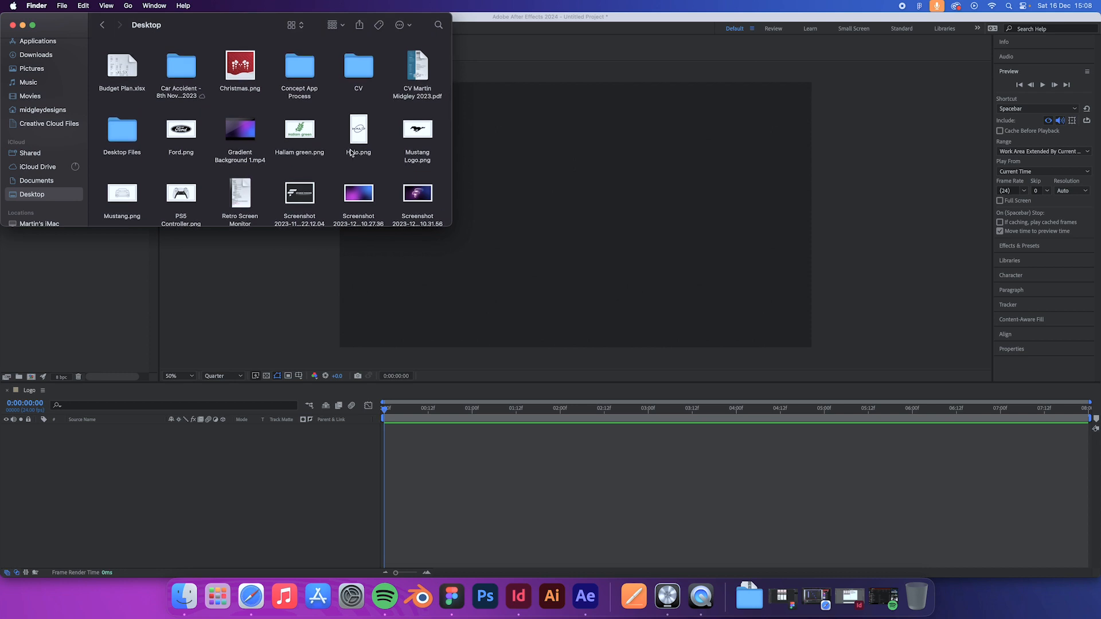
scroll(346, 159, down, 6)
scroll(350, 155, down, 3)
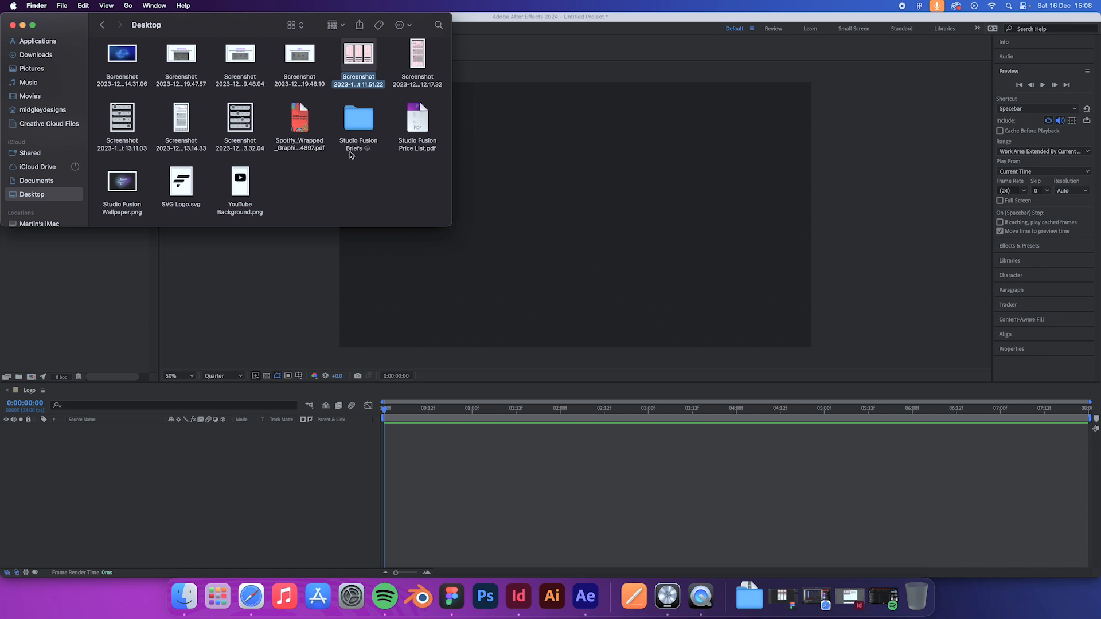
drag(180, 185, 90, 262)
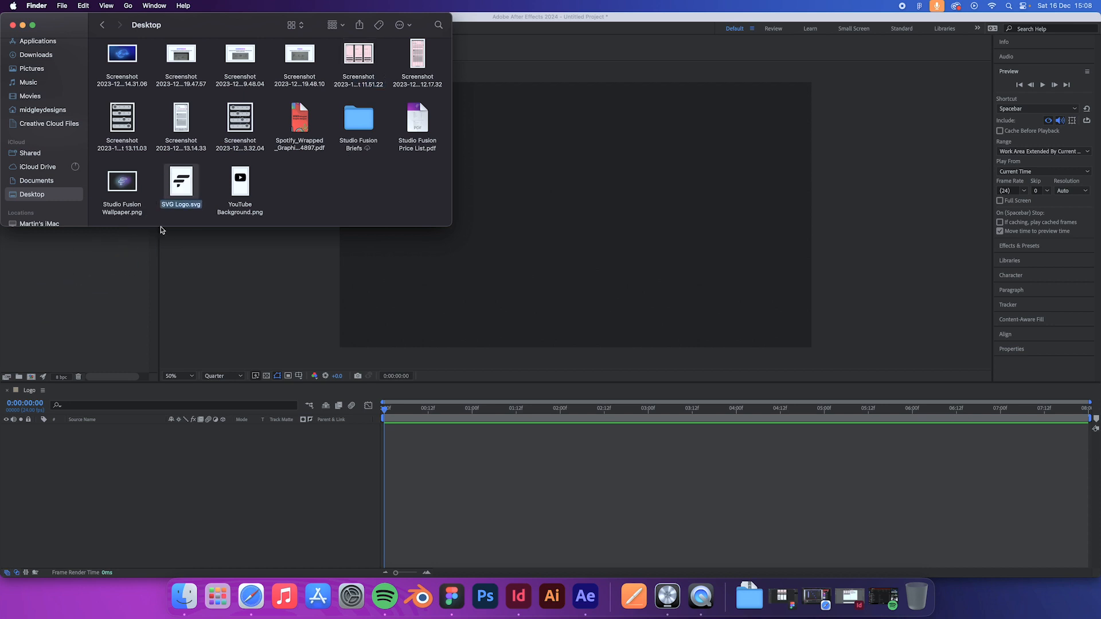
scroll(299, 187, up, 10)
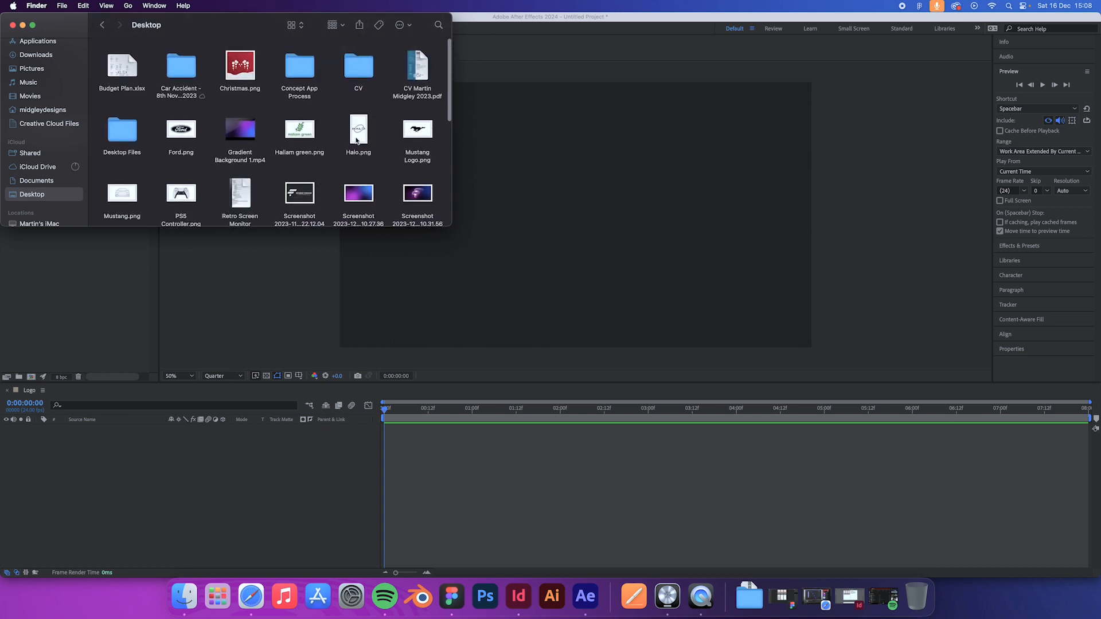
click(423, 132)
click(363, 136)
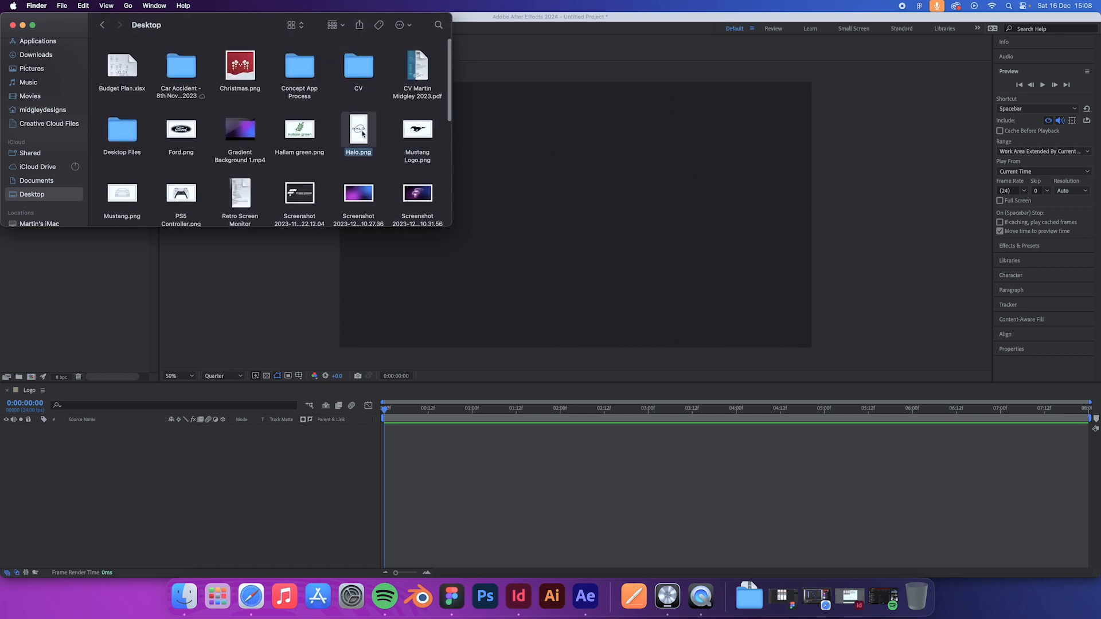
drag(363, 136, 45, 298)
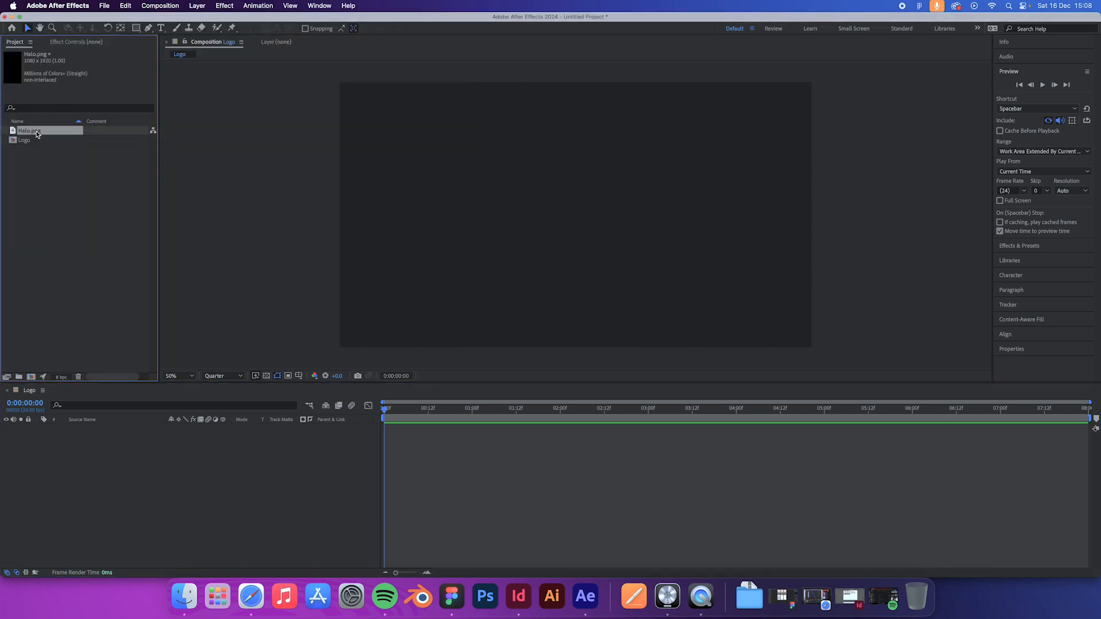
- Add Halo.png to the Logo composition as a layer and scale it to 123%
drag(37, 133, 91, 460)
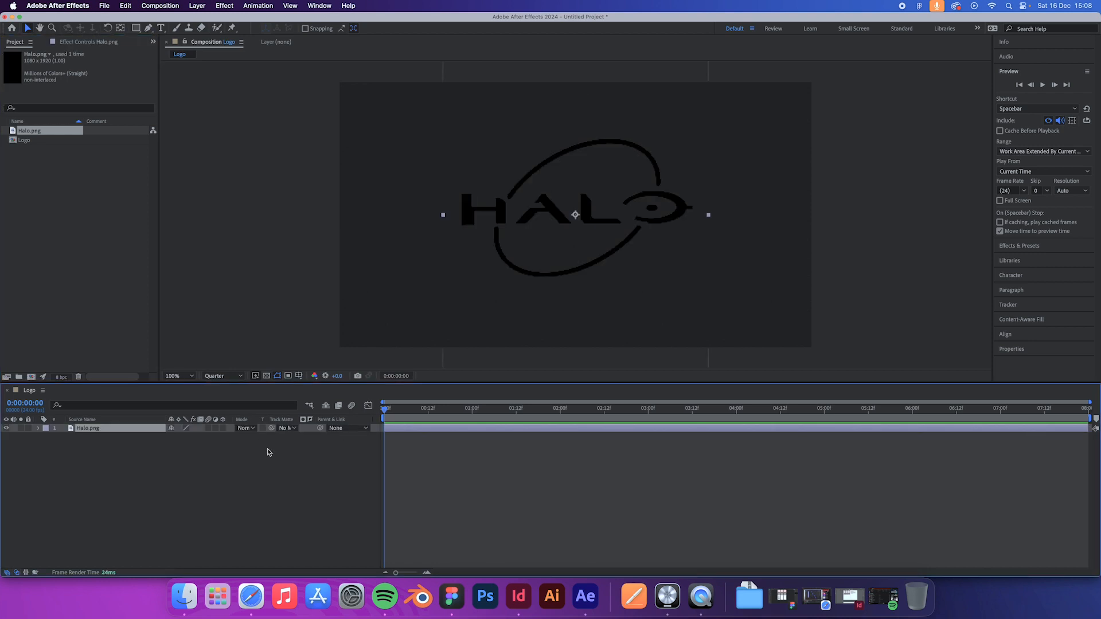
key(s)
drag(177, 440, 201, 441)
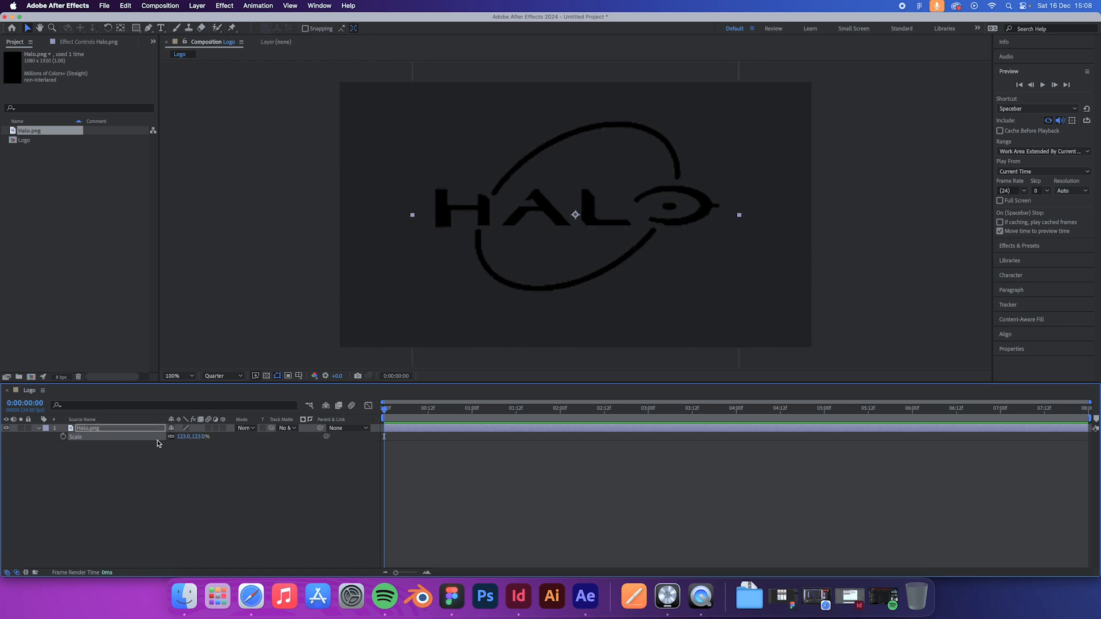
- Display all transform properties of the Halo.png layer
key(s)
key(s)
key(s)
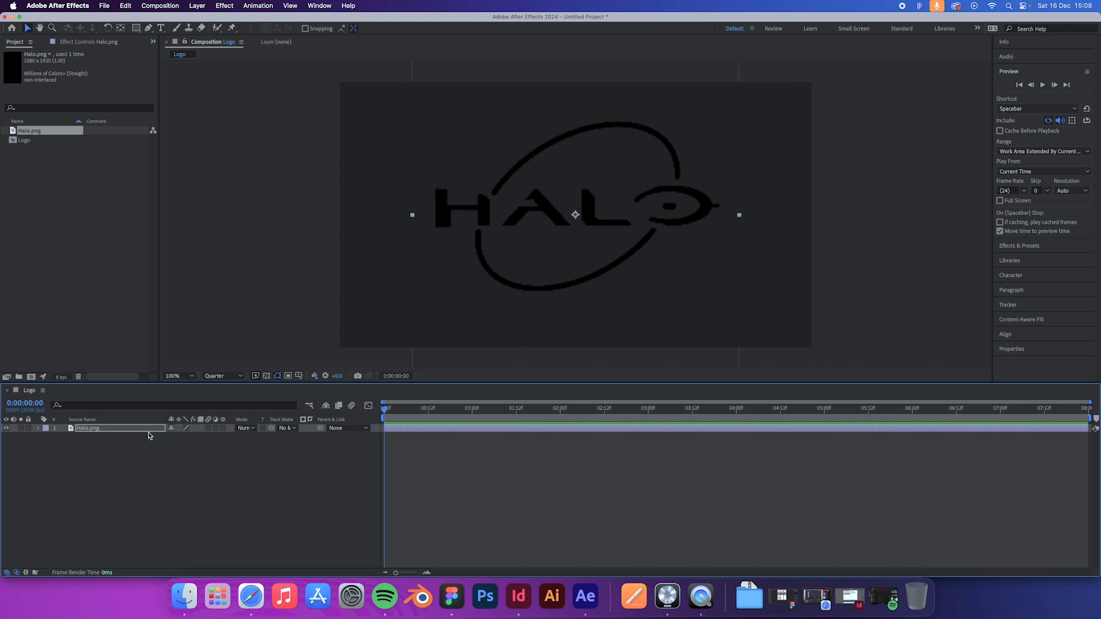
key(s)
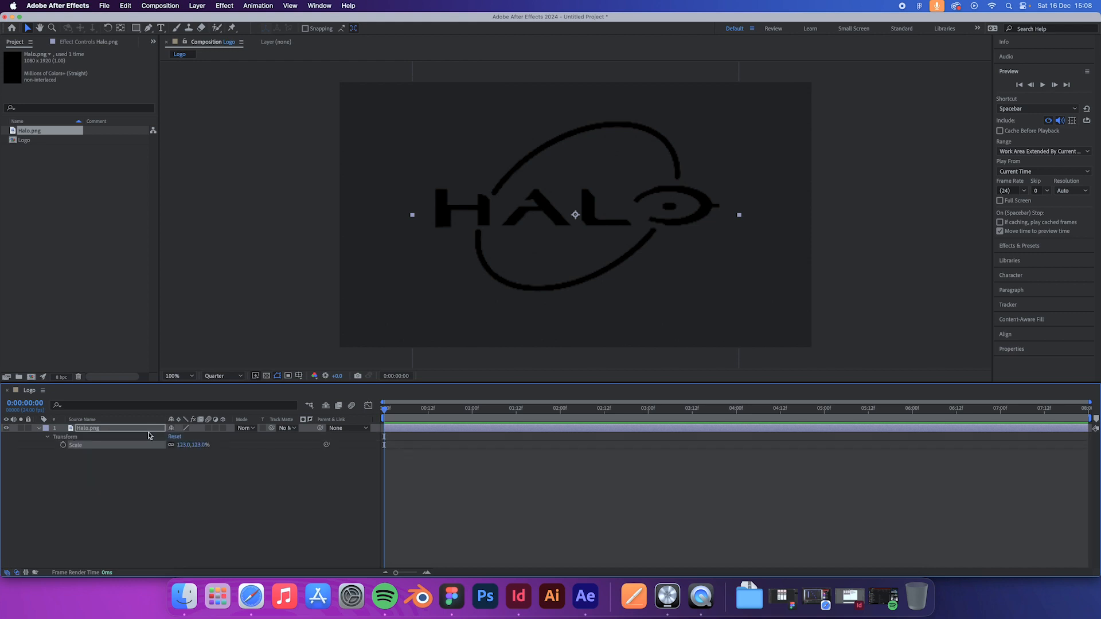
click(39, 429)
click(39, 429)
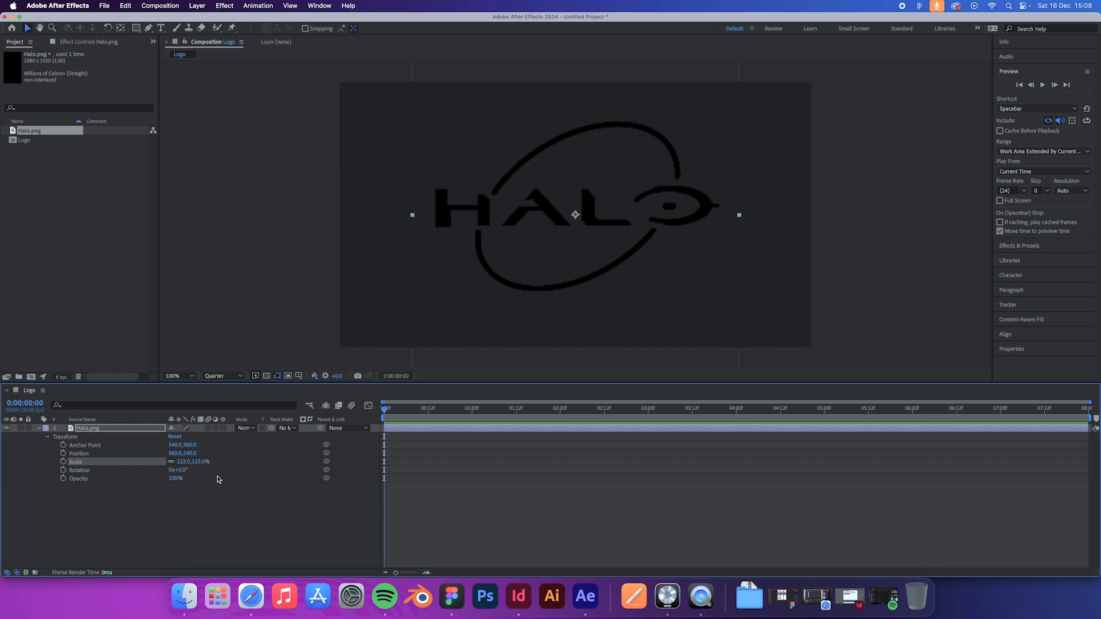
- Set the composition preview resolution to Full and deselect the logo layer
click(223, 376)
click(224, 388)
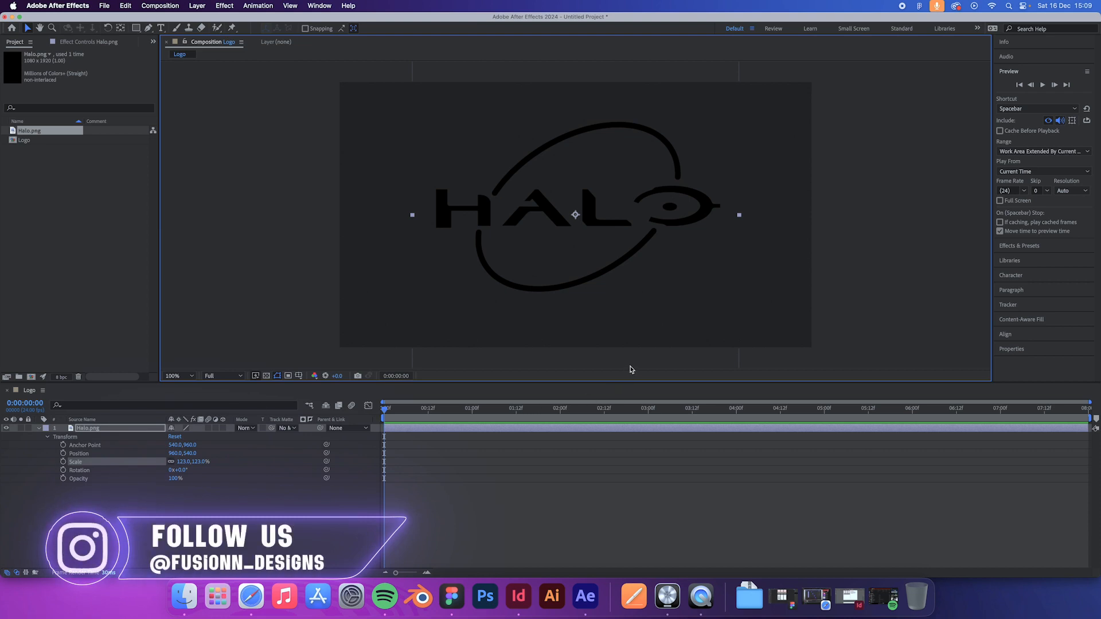
click(860, 354)
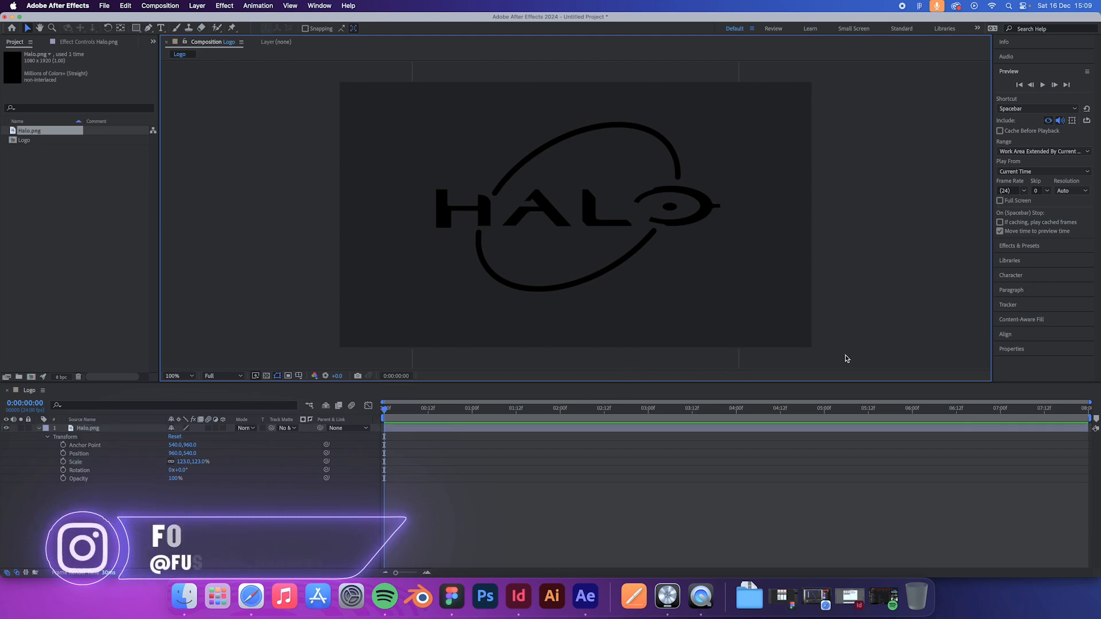
- Search the effects and presets for "sab" and select the Saber effect
click(1014, 247)
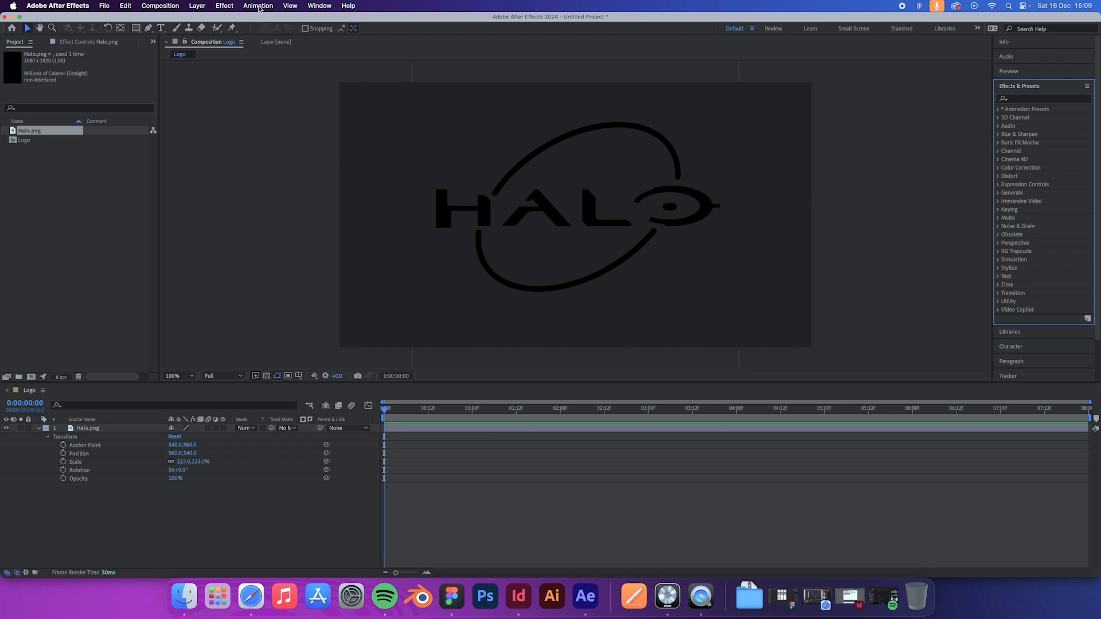
click(320, 6)
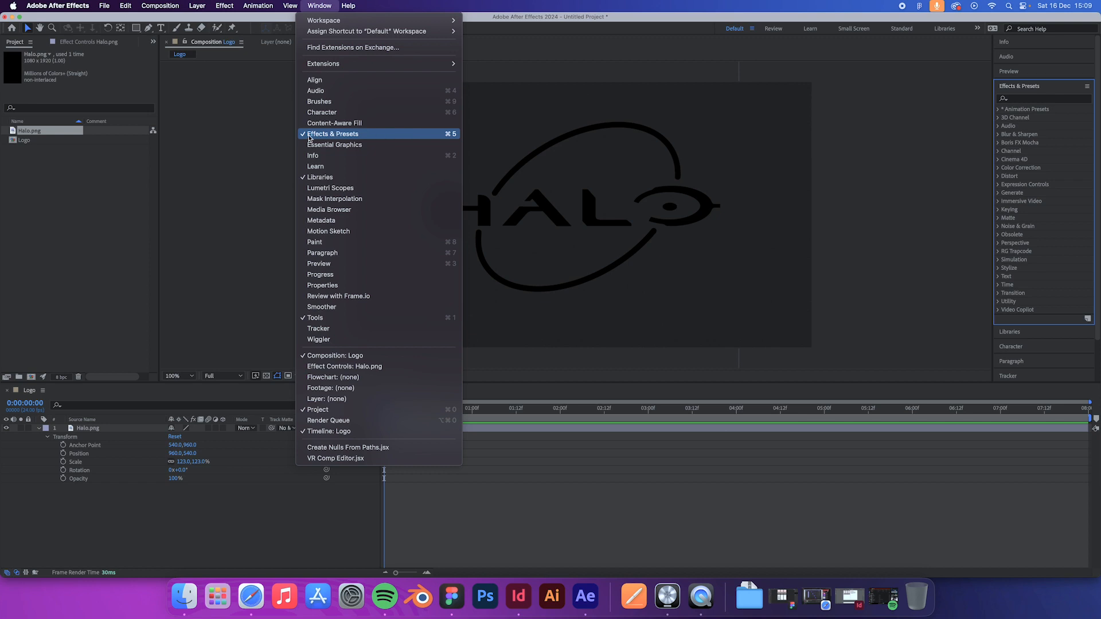
click(1047, 102)
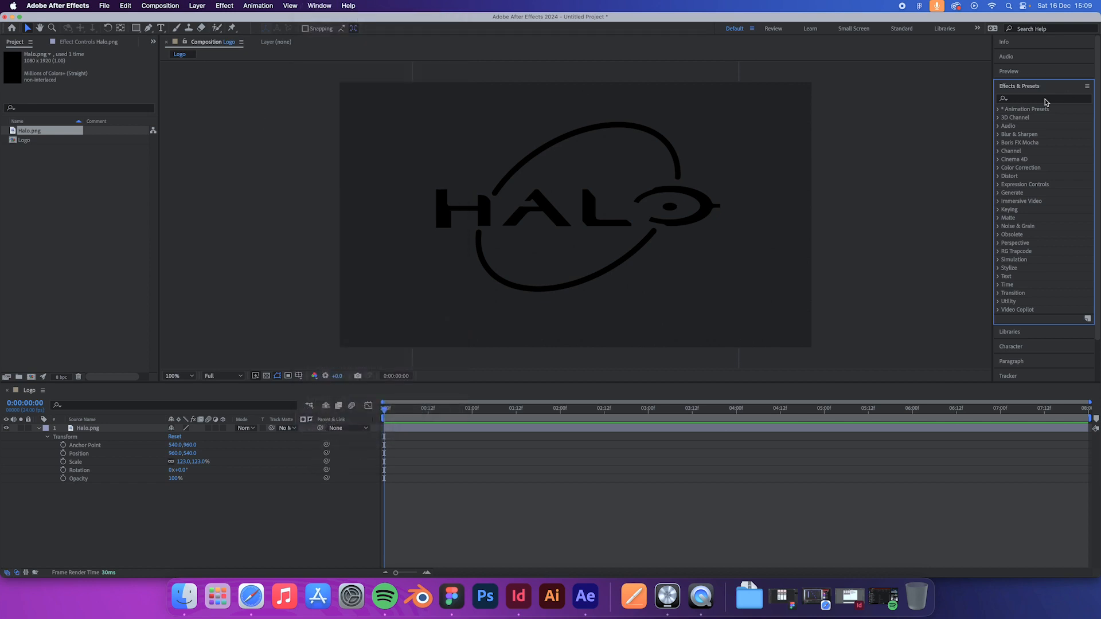
click(1043, 103)
click(312, 6)
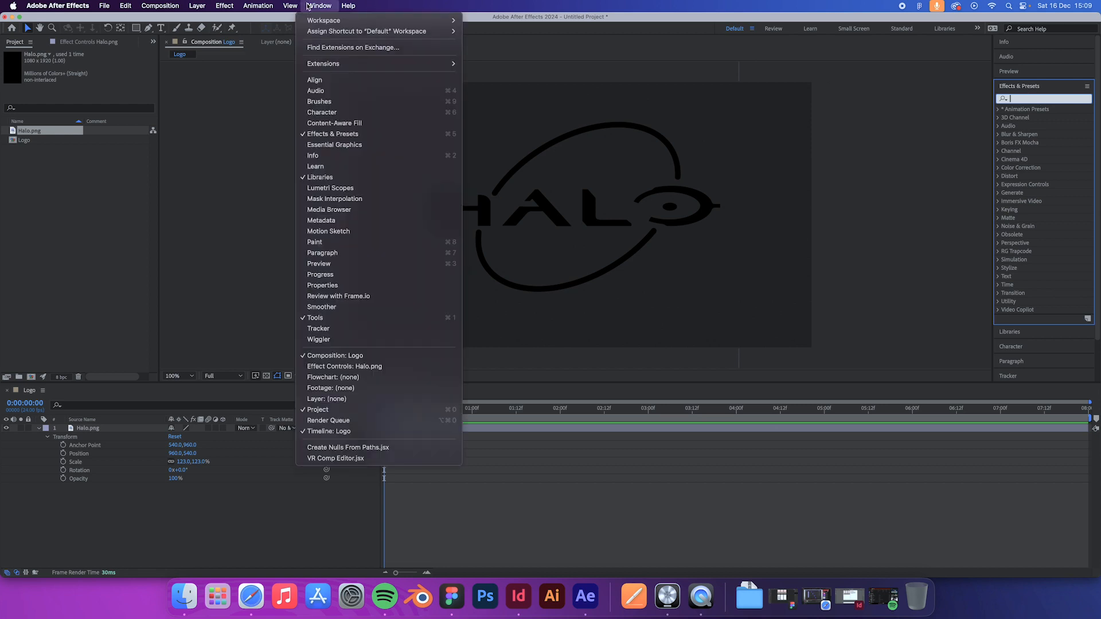
mouse_move(310, 21)
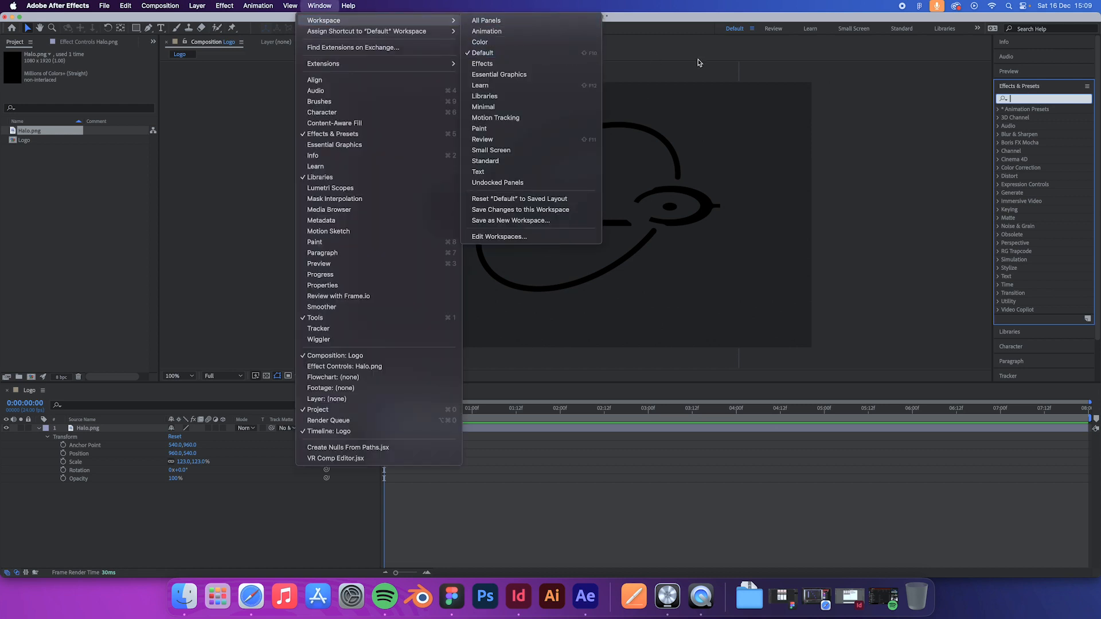
click(910, 112)
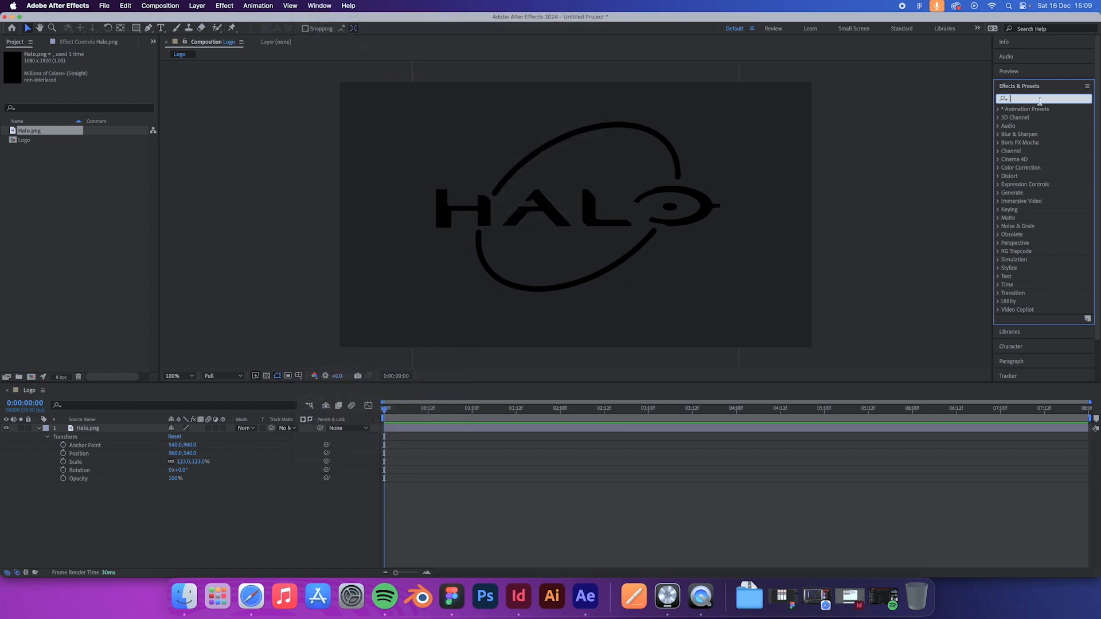
text(sab)
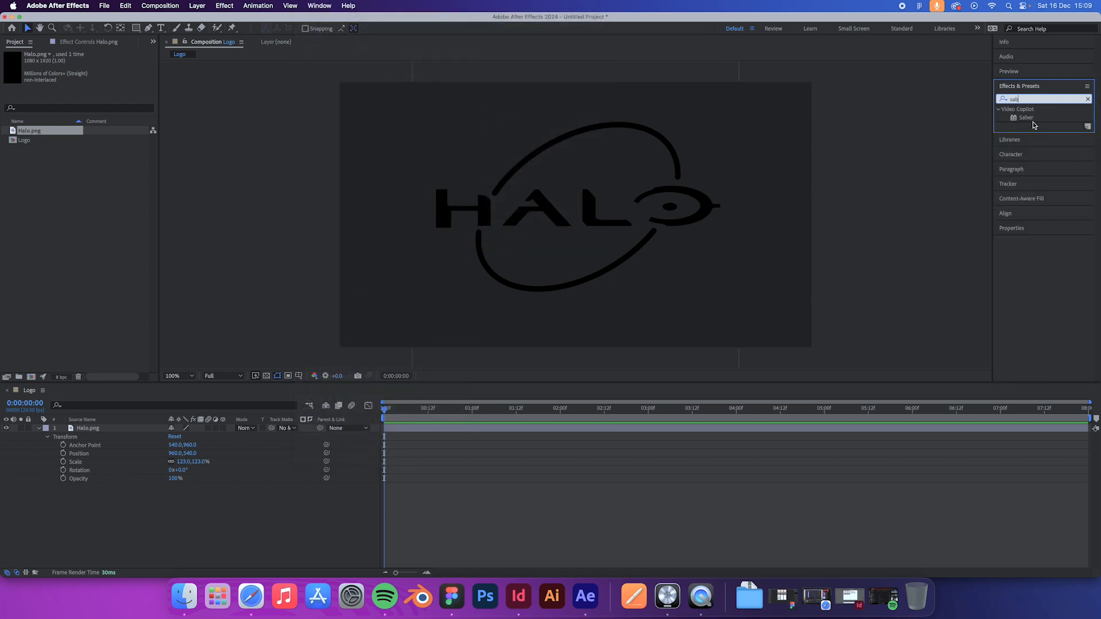
click(1031, 118)
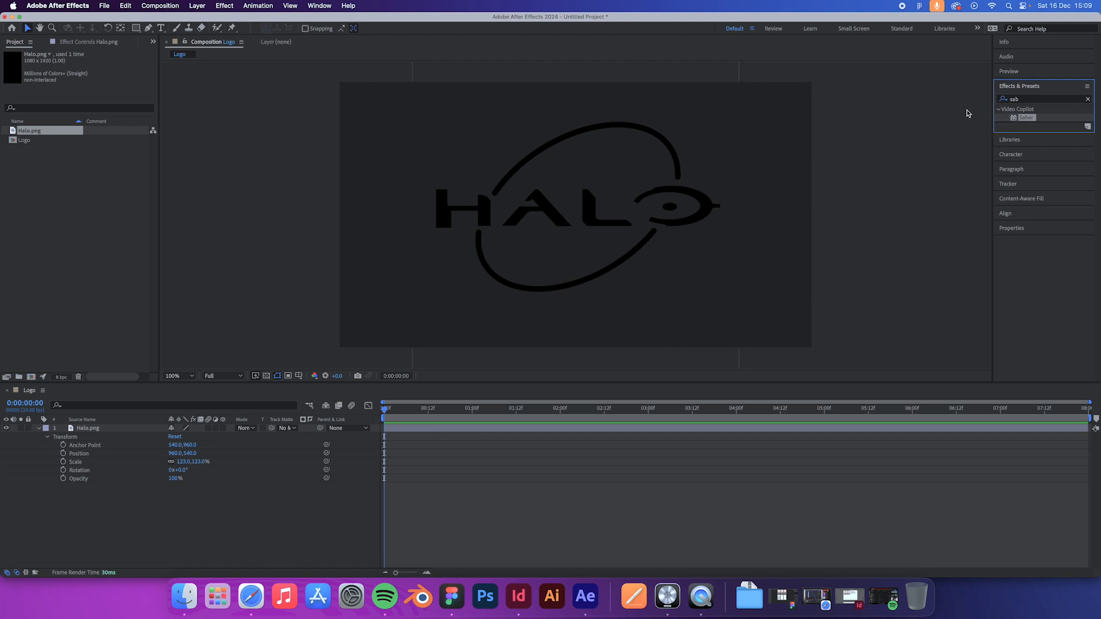
- Pre-compose the Halo.png layer as Halo.png Comp 1, moving all attributes into the new composition
click(40, 430)
click(117, 432)
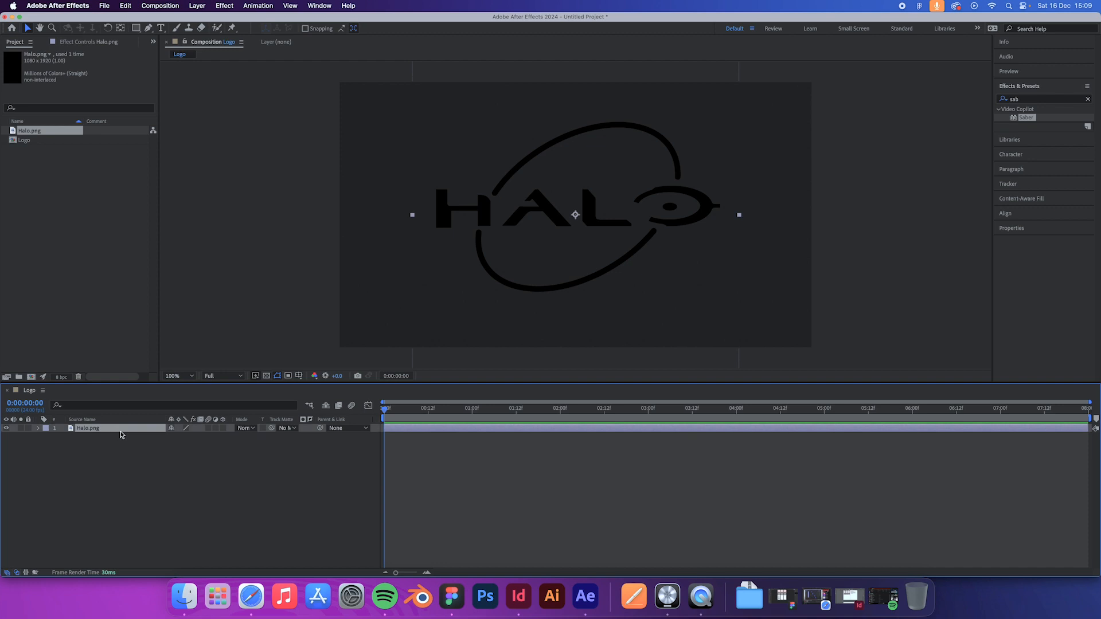
right_click(121, 435)
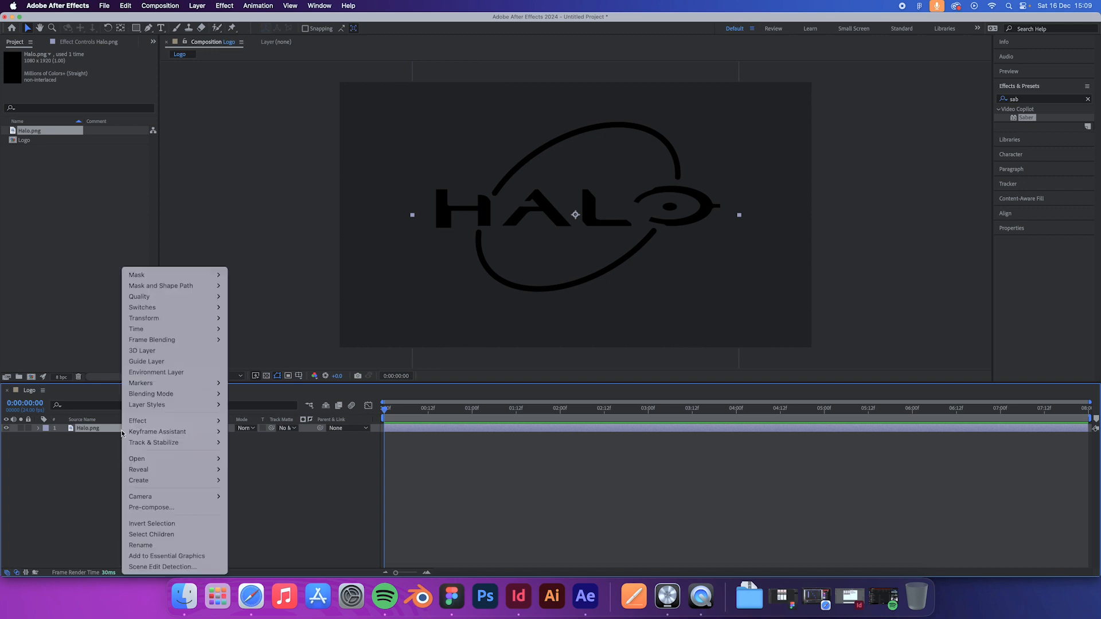
click(153, 507)
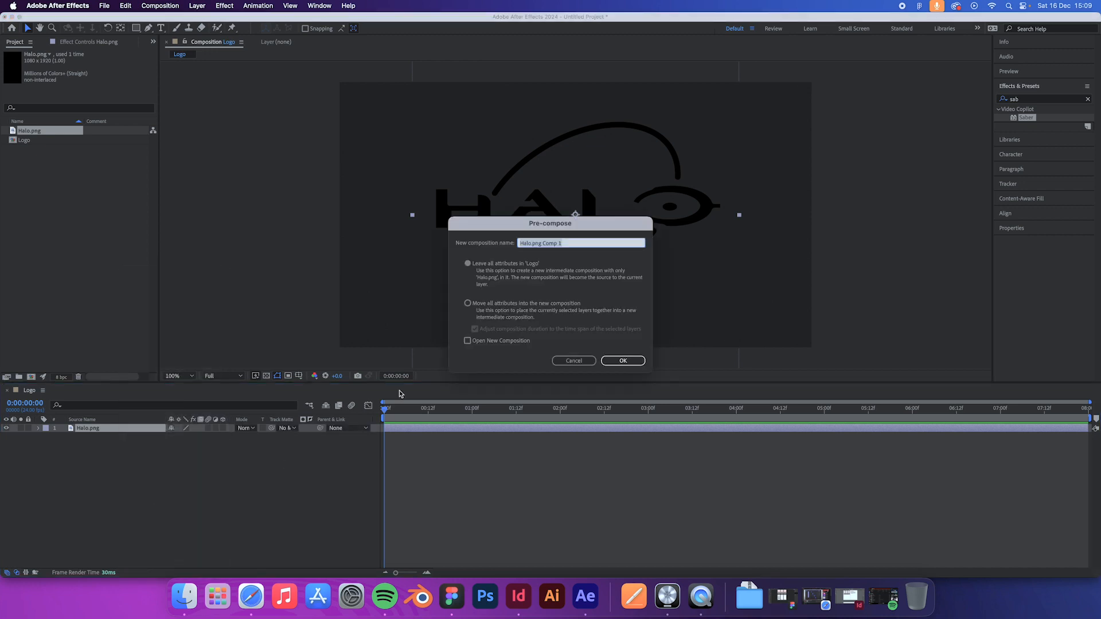
click(515, 304)
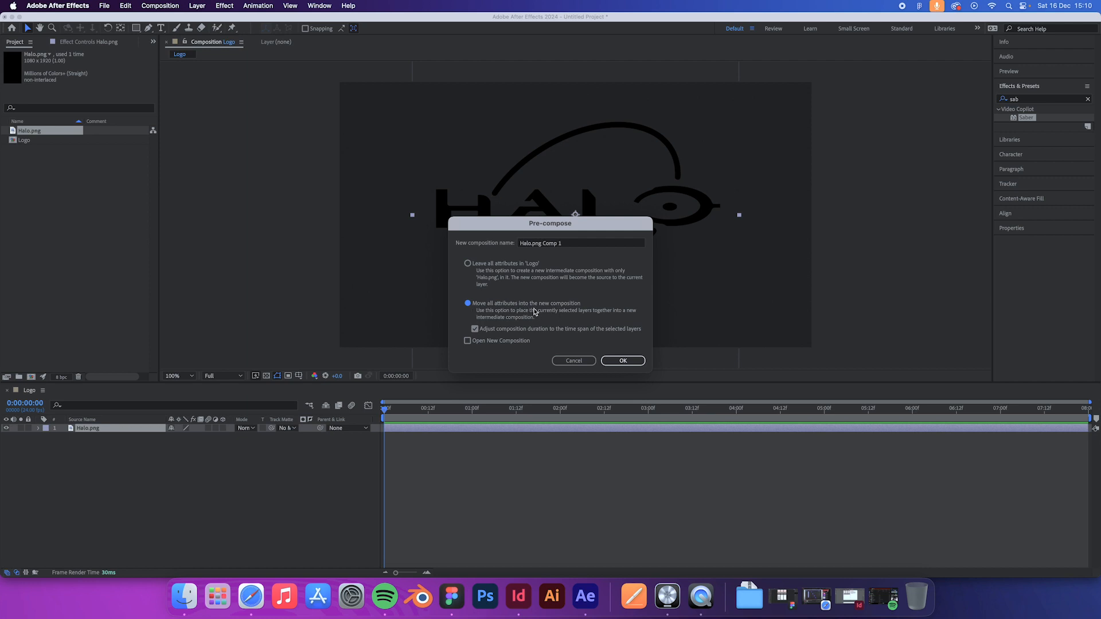
click(624, 360)
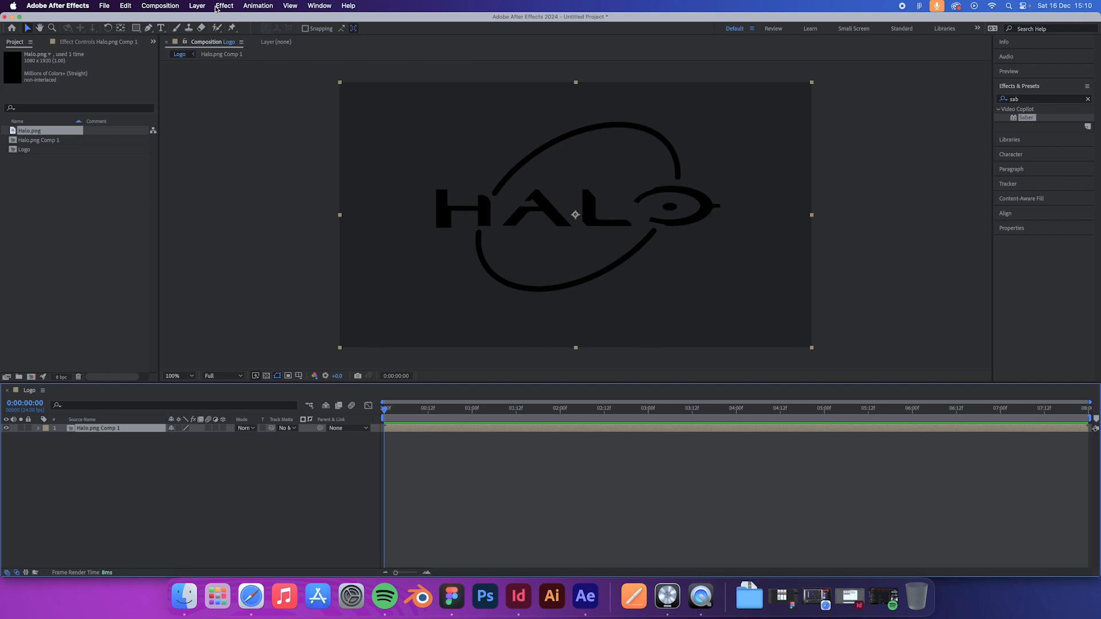
- Auto-trace the Halo.png Comp 1 layer into masks using its Alpha channel for the current frame
click(196, 6)
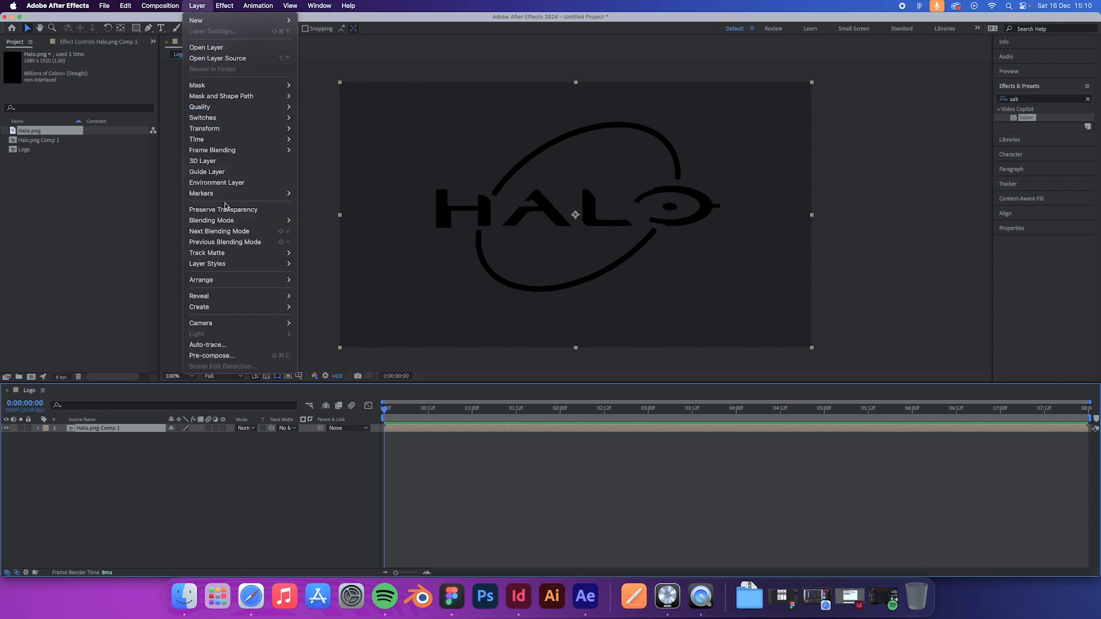
click(235, 346)
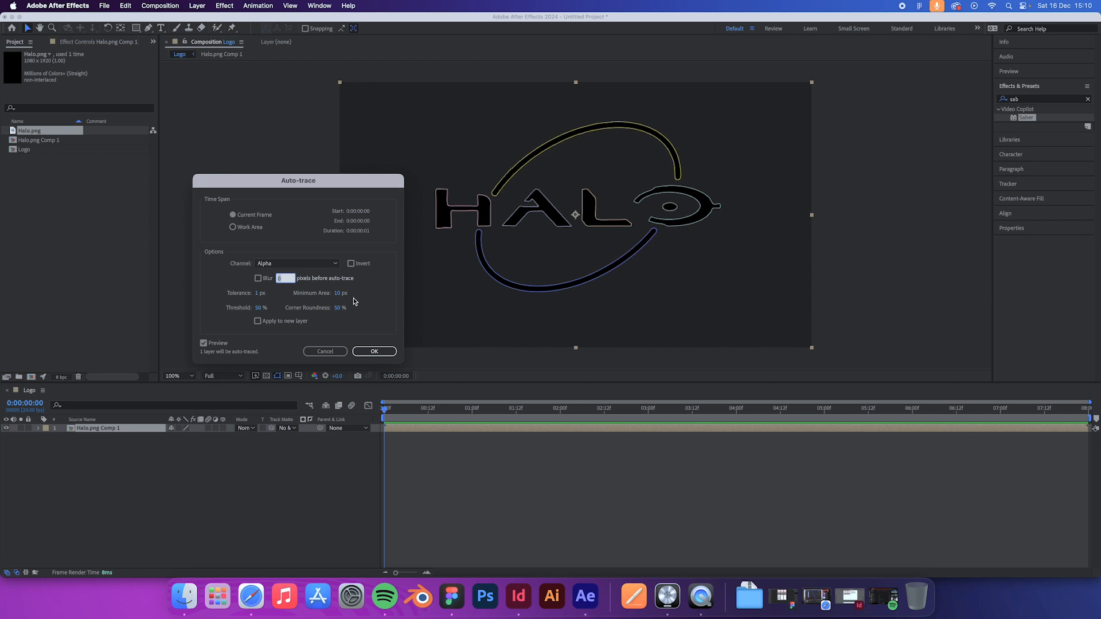
click(375, 351)
click(375, 352)
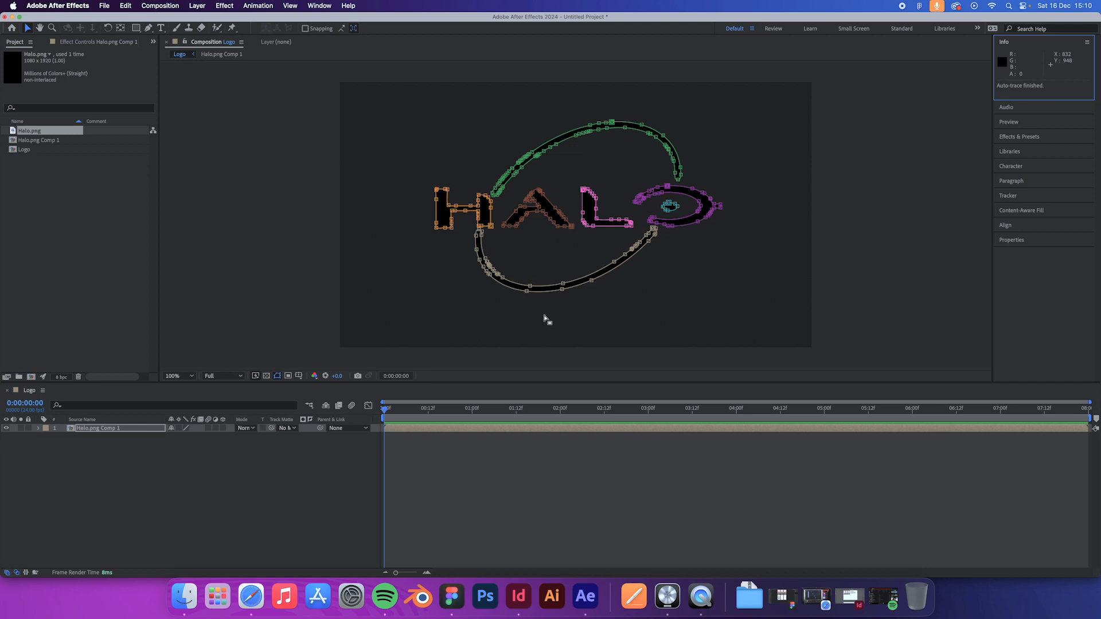
- Delete the Mask Path keyframes of all the traced masks, collapse the layer and return to the first frame
key(m)
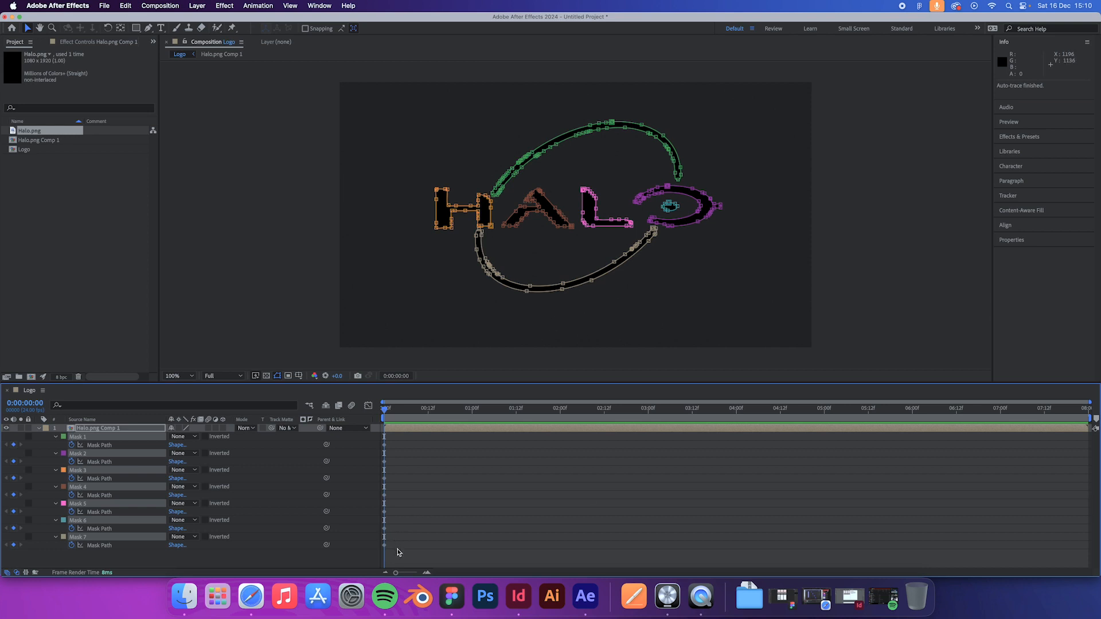
drag(397, 549, 382, 449)
click(392, 409)
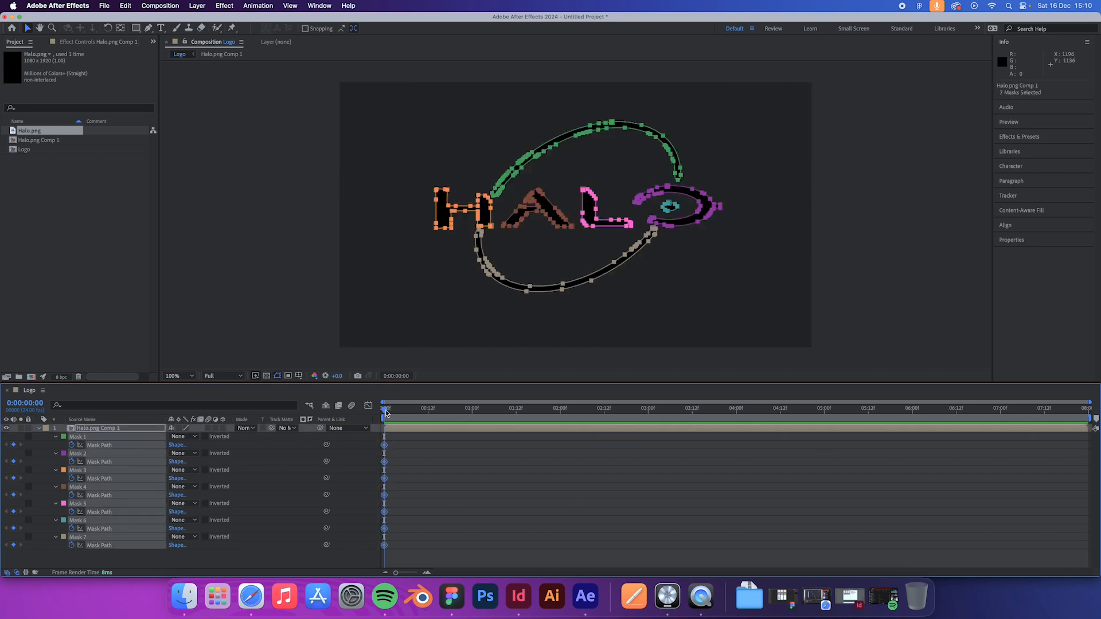
click(417, 409)
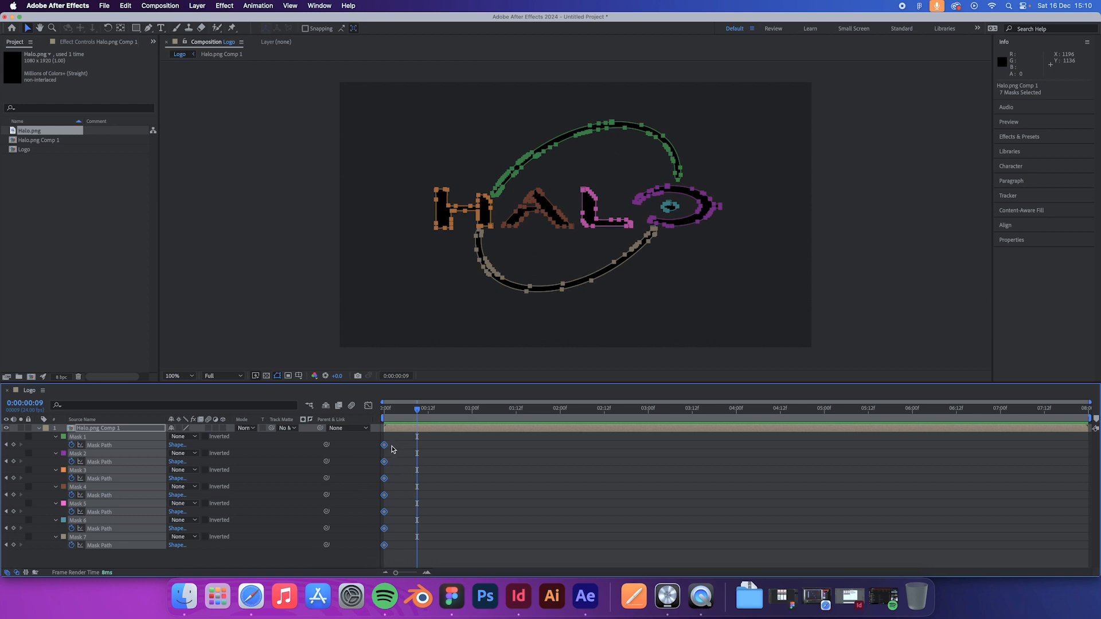
key(Delete)
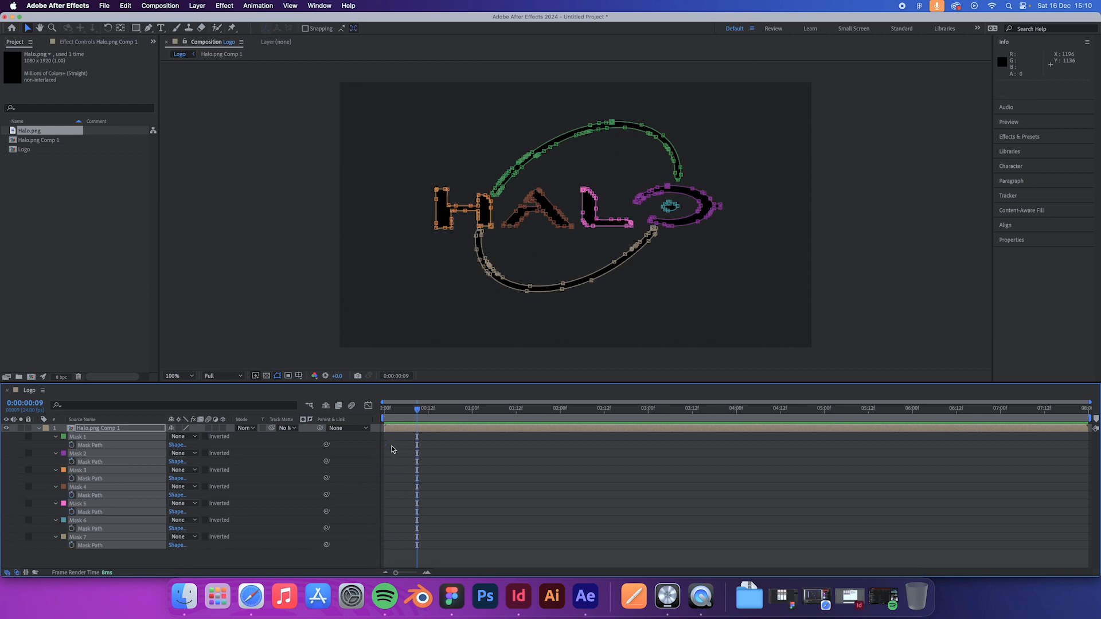
click(39, 430)
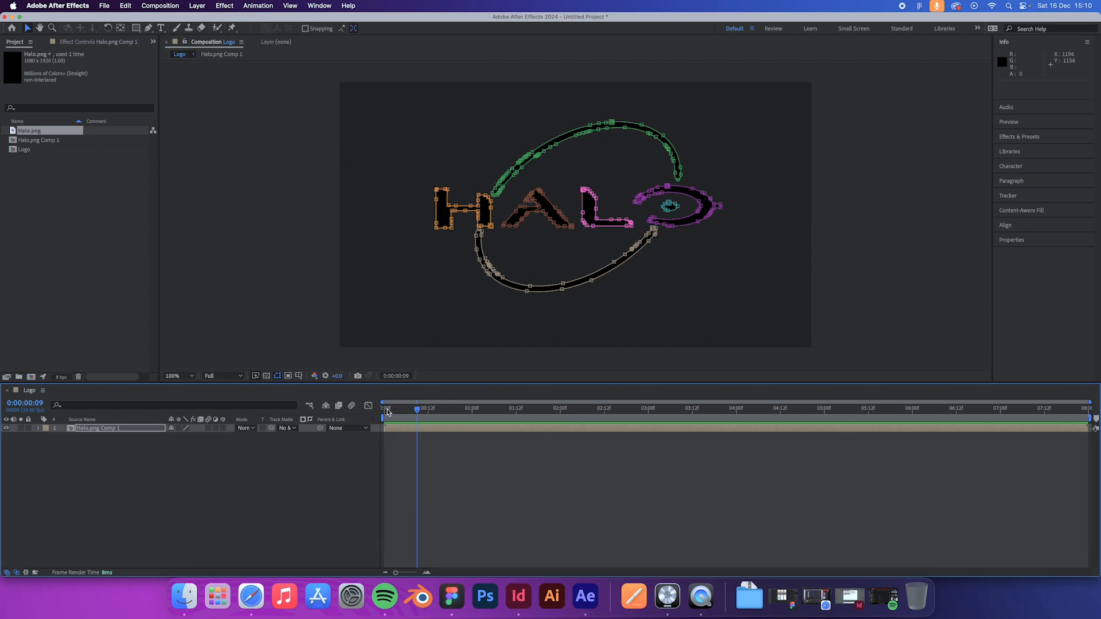
click(386, 410)
- Apply the Saber effect to the Halo.png Comp 1 layer and deselect the layer
click(1018, 136)
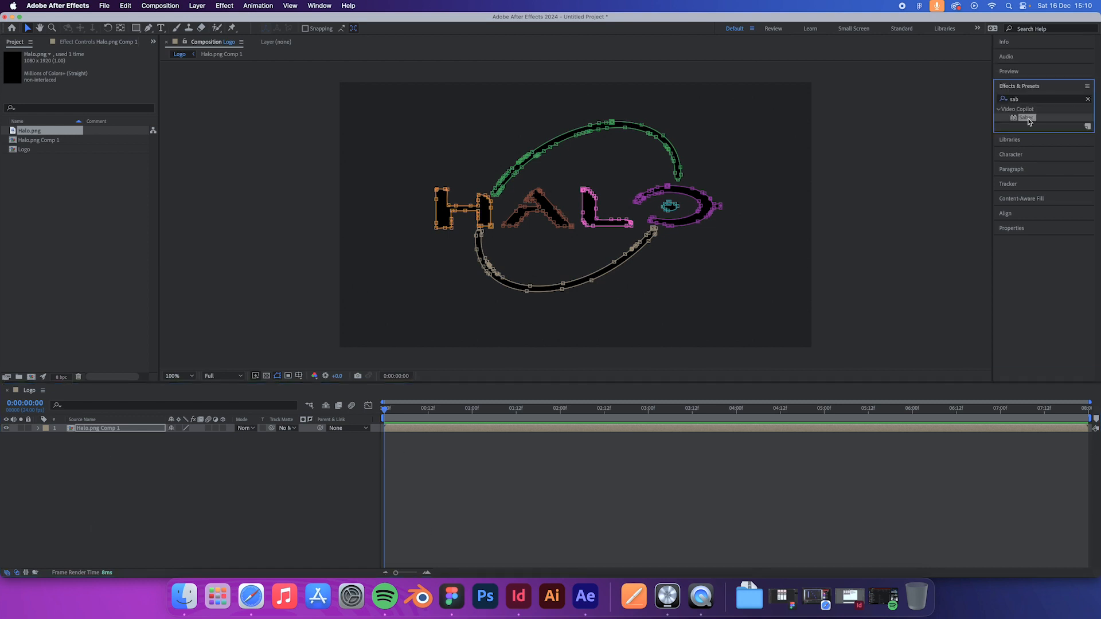
drag(1029, 122, 480, 435)
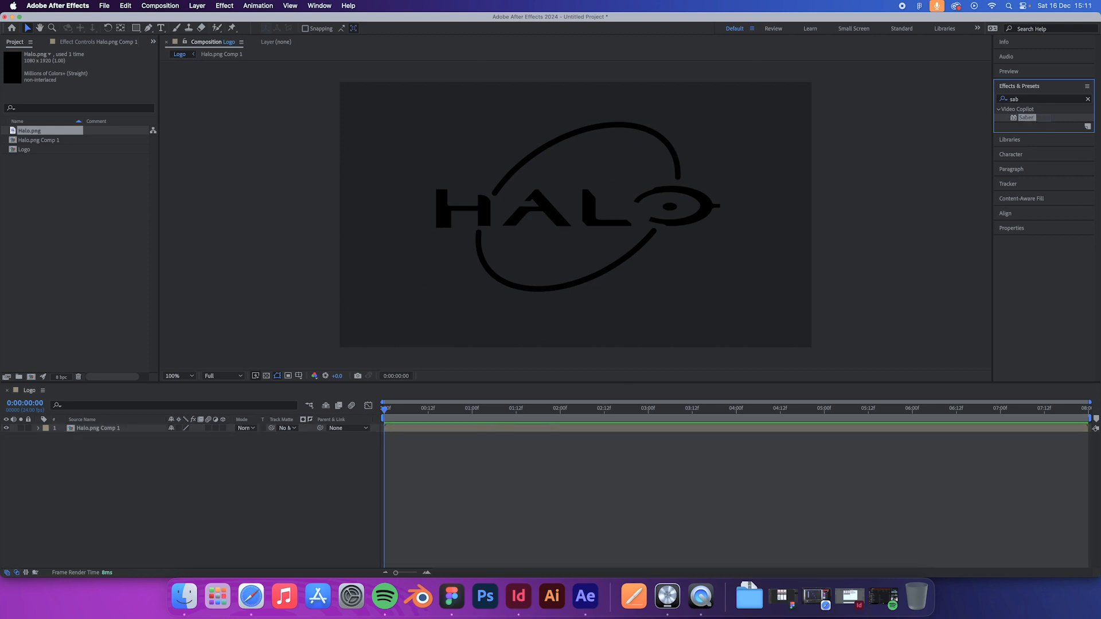
drag(1026, 117, 449, 429)
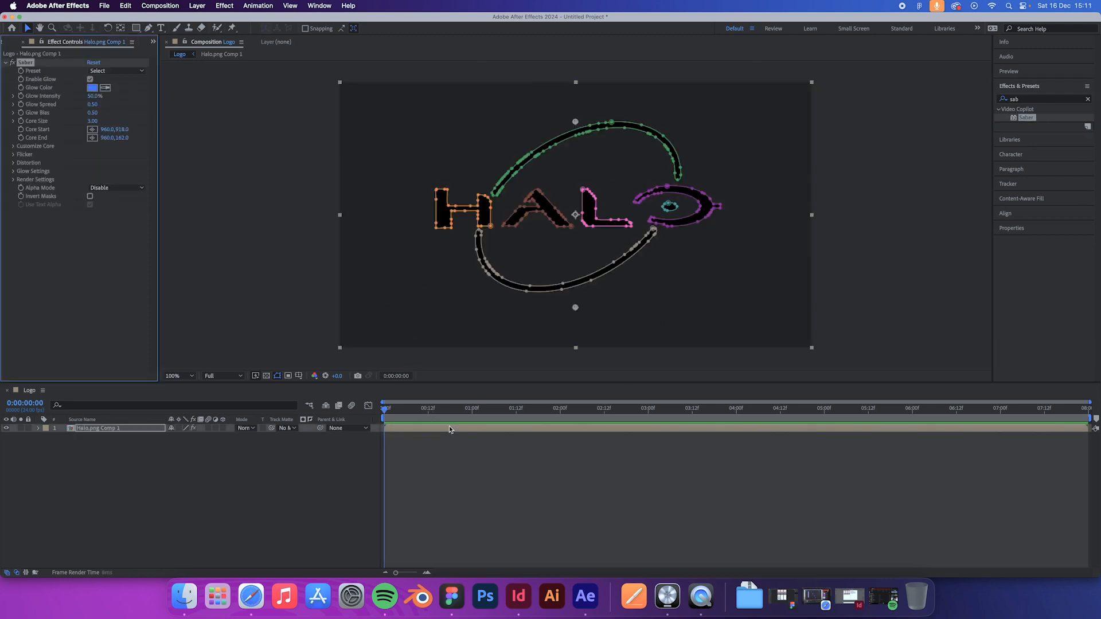
click(925, 187)
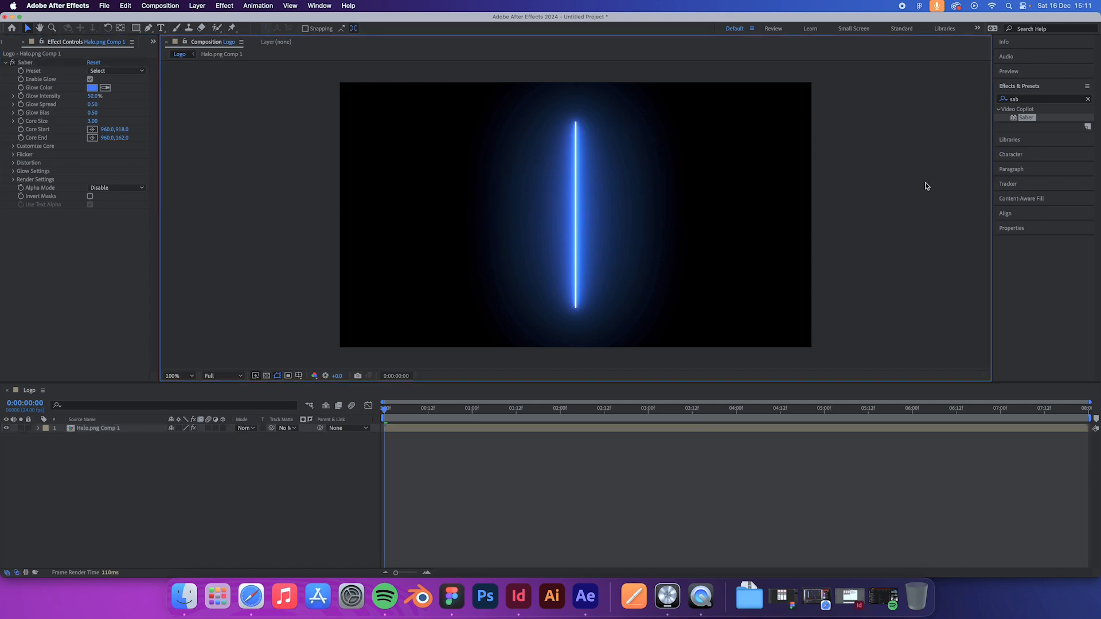
- Set the Saber effect's core type to Layer Masks on the Halo.png Comp 1 layer
click(433, 430)
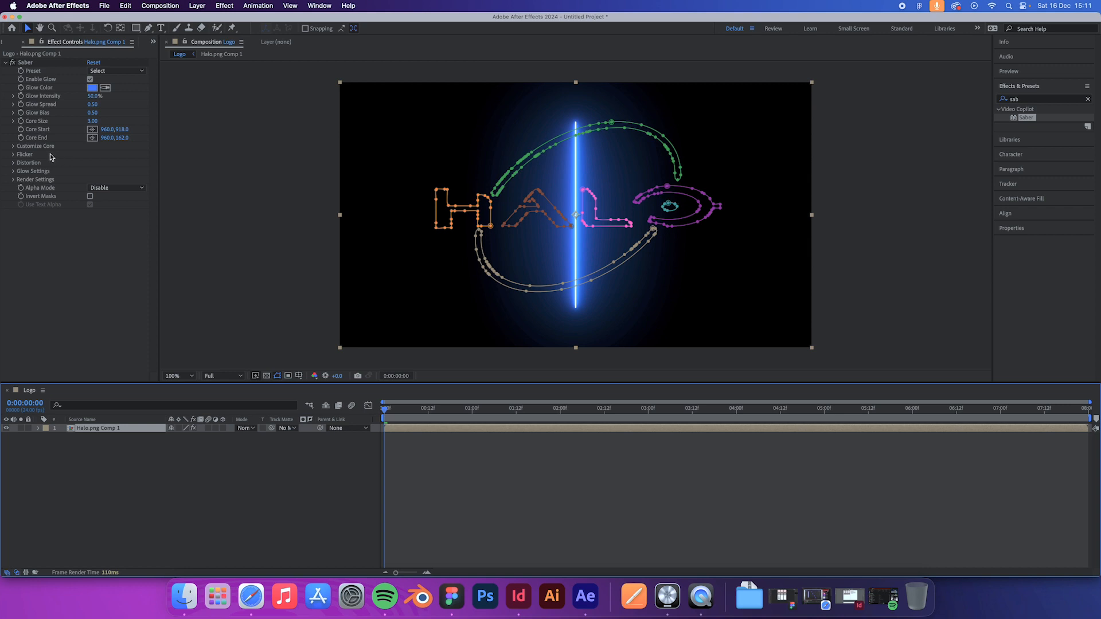
click(14, 146)
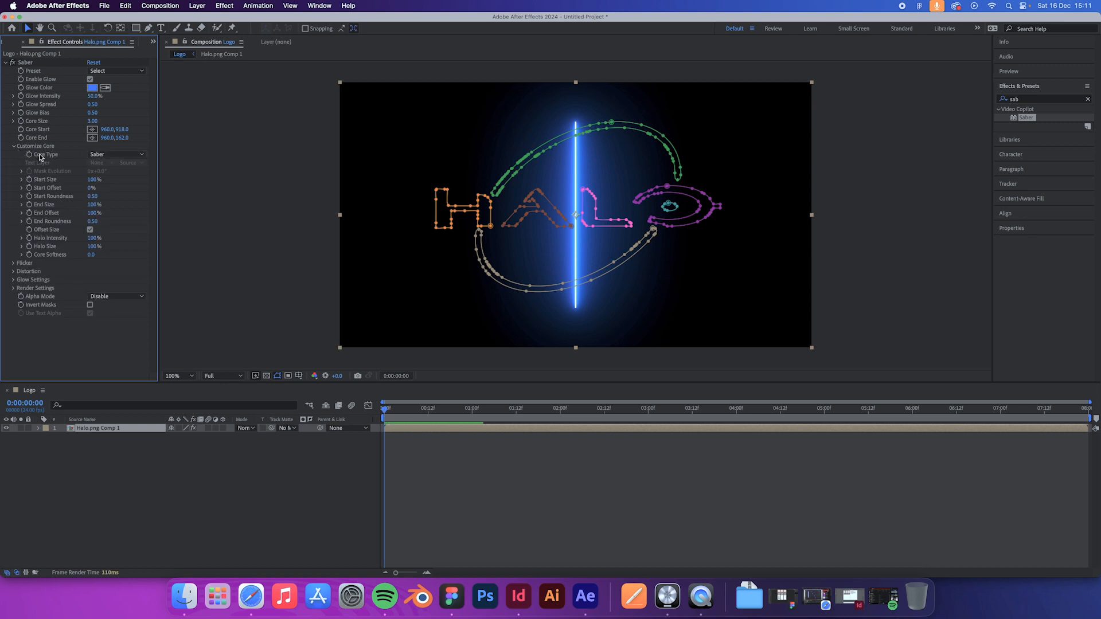
click(113, 155)
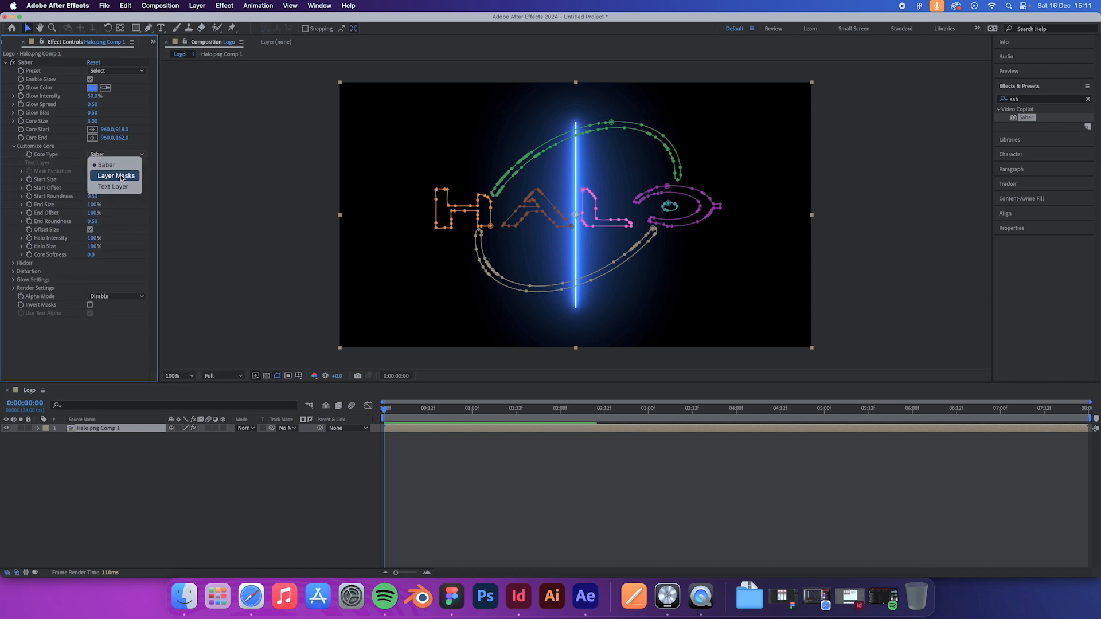
click(120, 176)
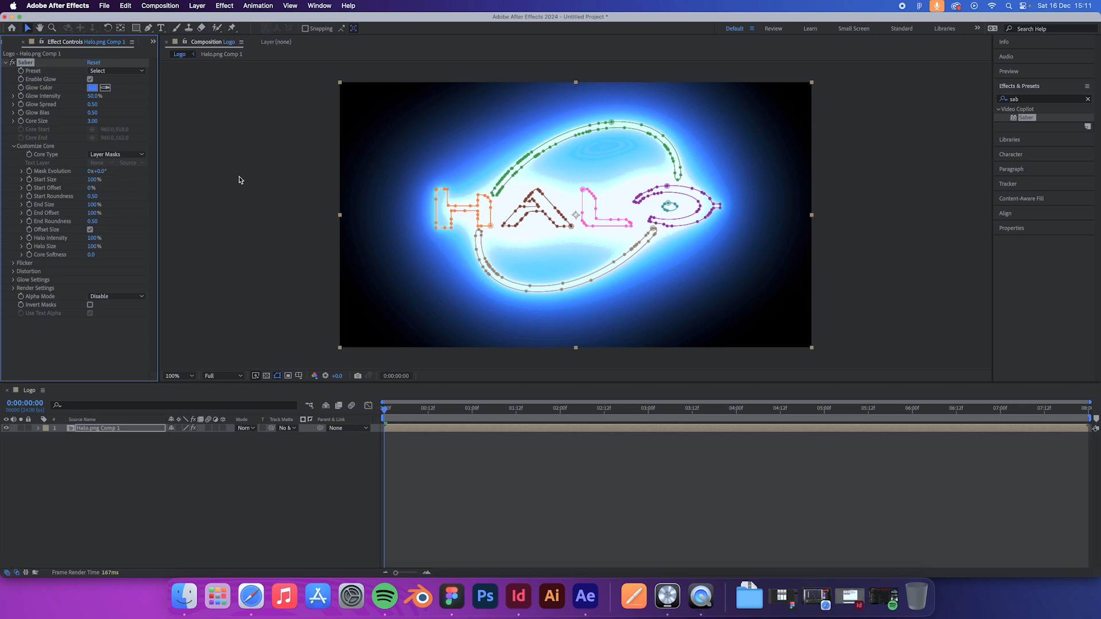
- Set the Saber core size to 1.00 and deselect the layer
click(94, 121)
text(1)
key(Return)
click(257, 193)
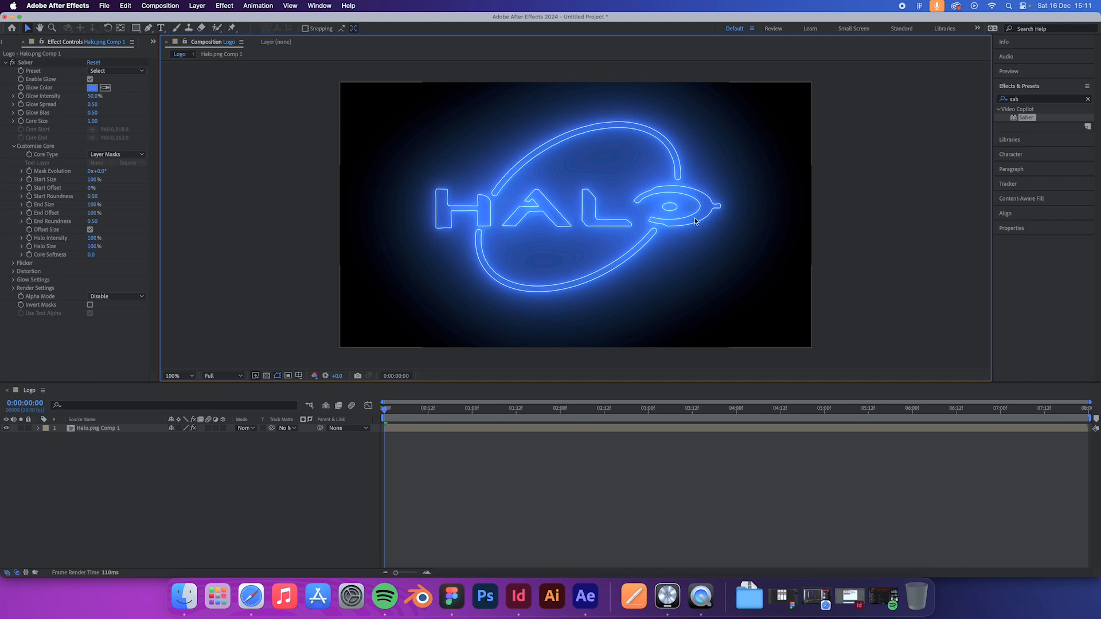
- Apply the Arc Reactor preset to the logo's Saber effect and inspect the glowing outlines up close
click(411, 433)
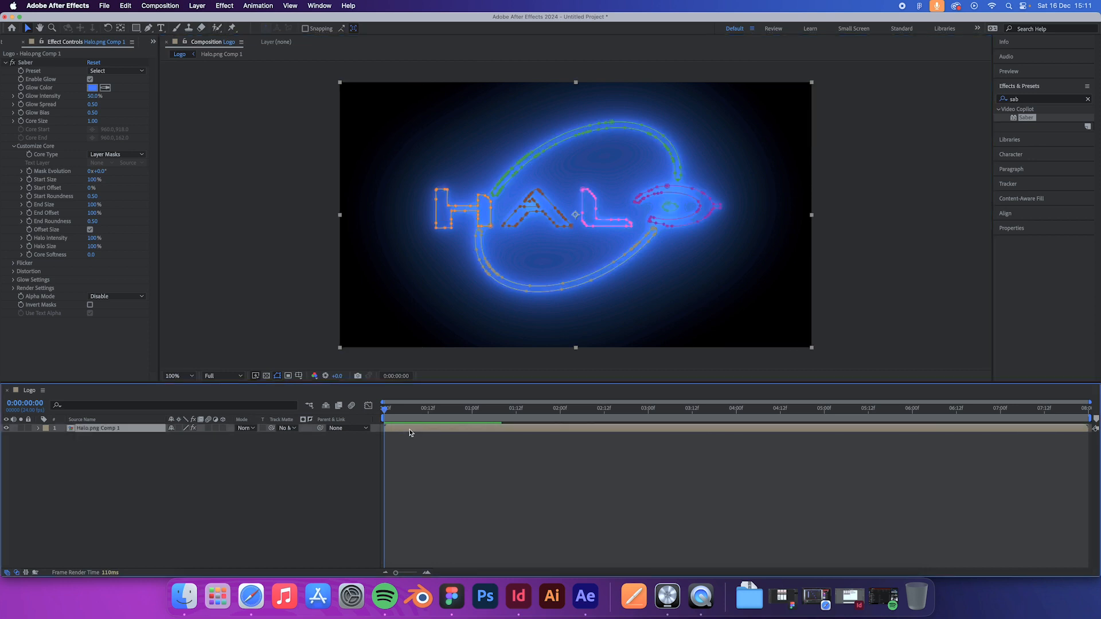
click(101, 70)
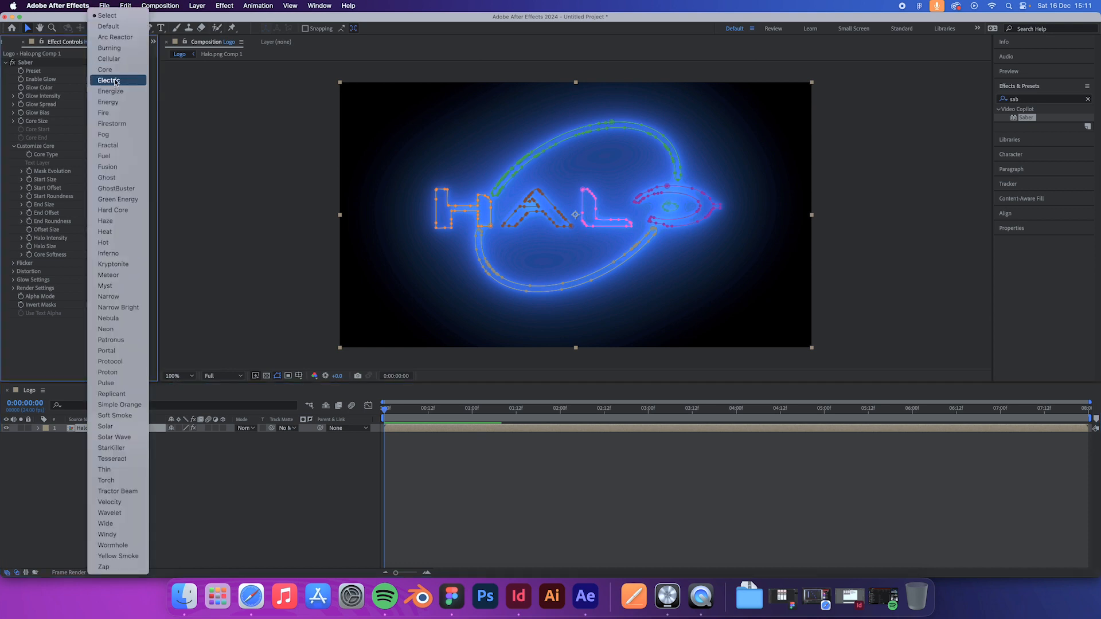
click(137, 38)
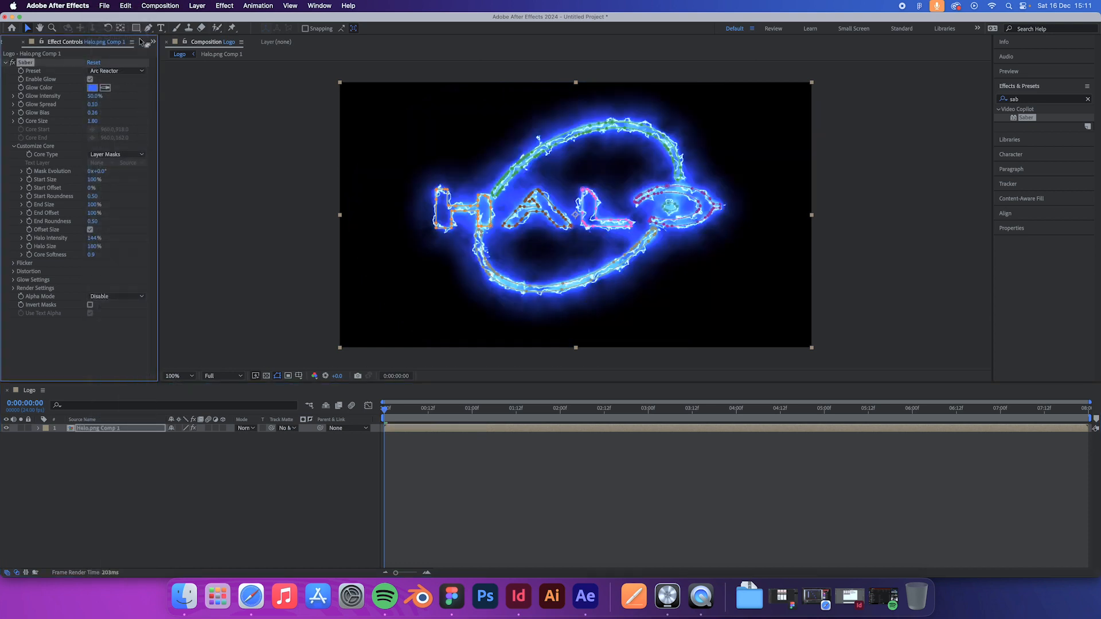
click(246, 178)
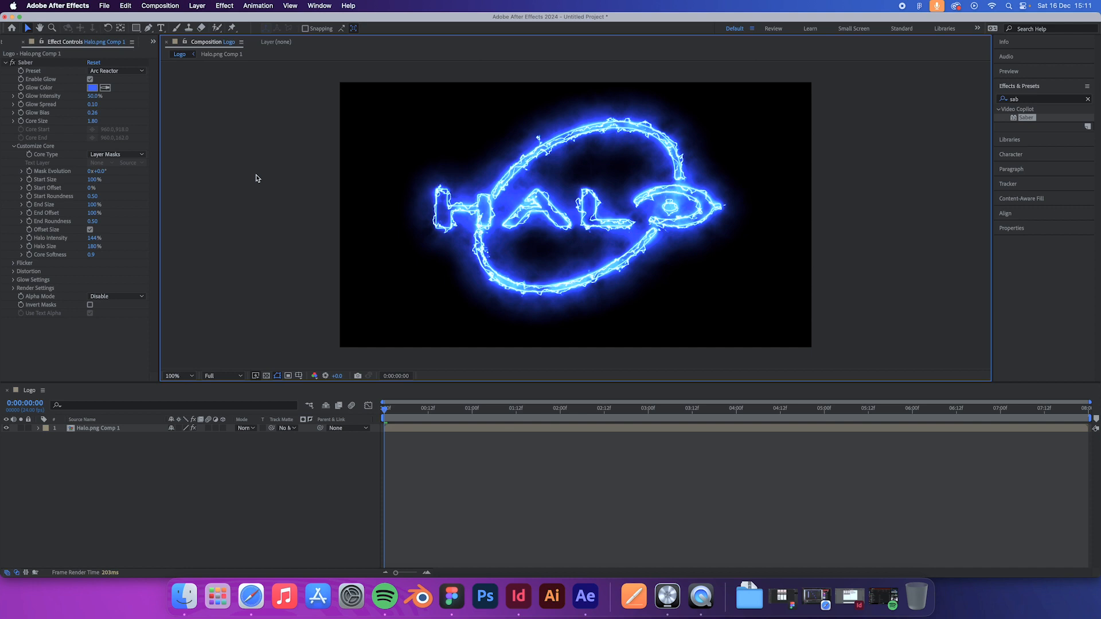
key(period)
key(period)
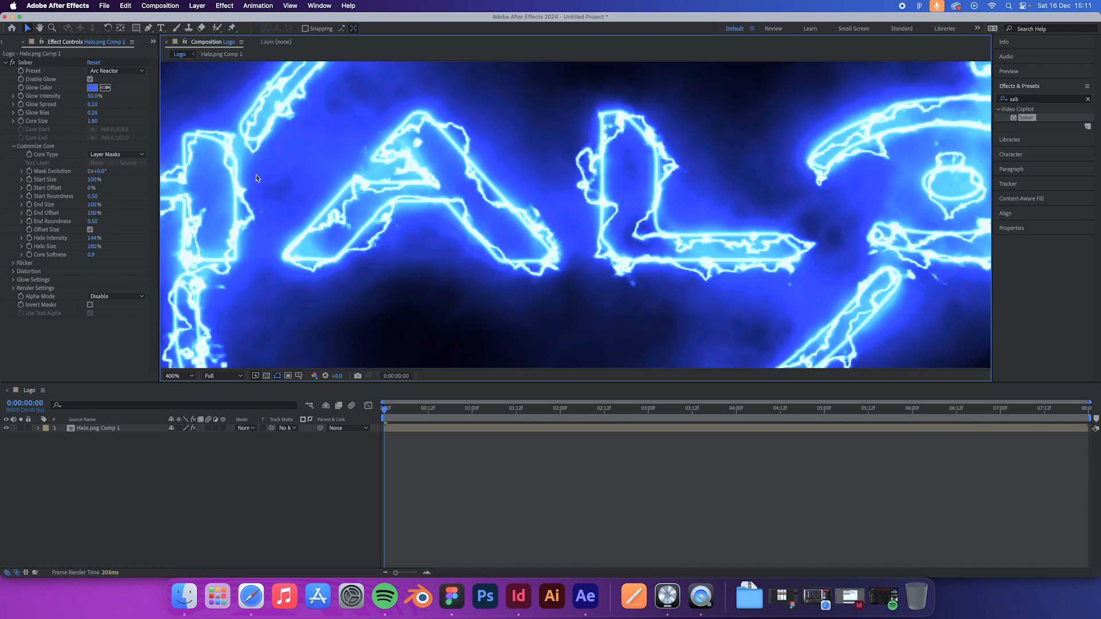
key(comma)
key(comma)
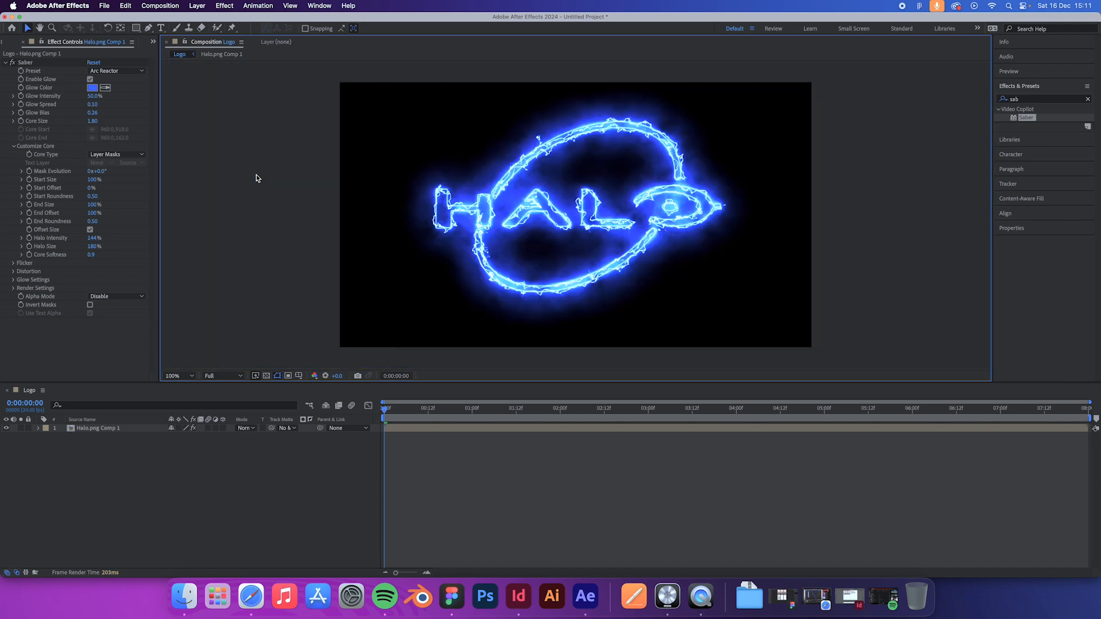
- Set the Arc Reactor glow's core size to 1.00 and its glow intensity to 45%
click(432, 427)
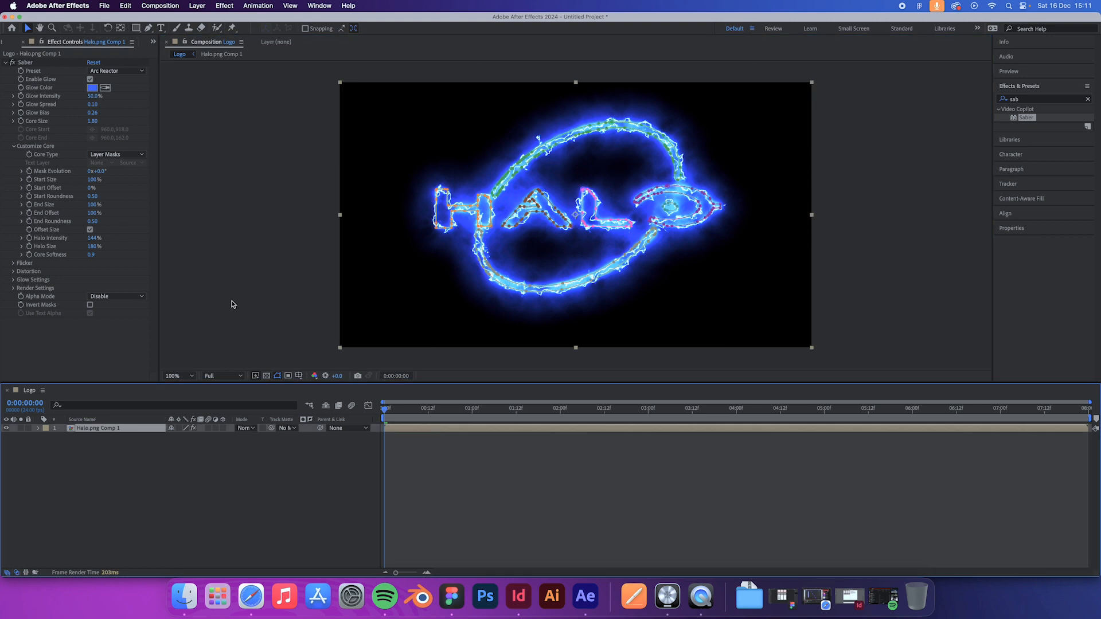
click(92, 121)
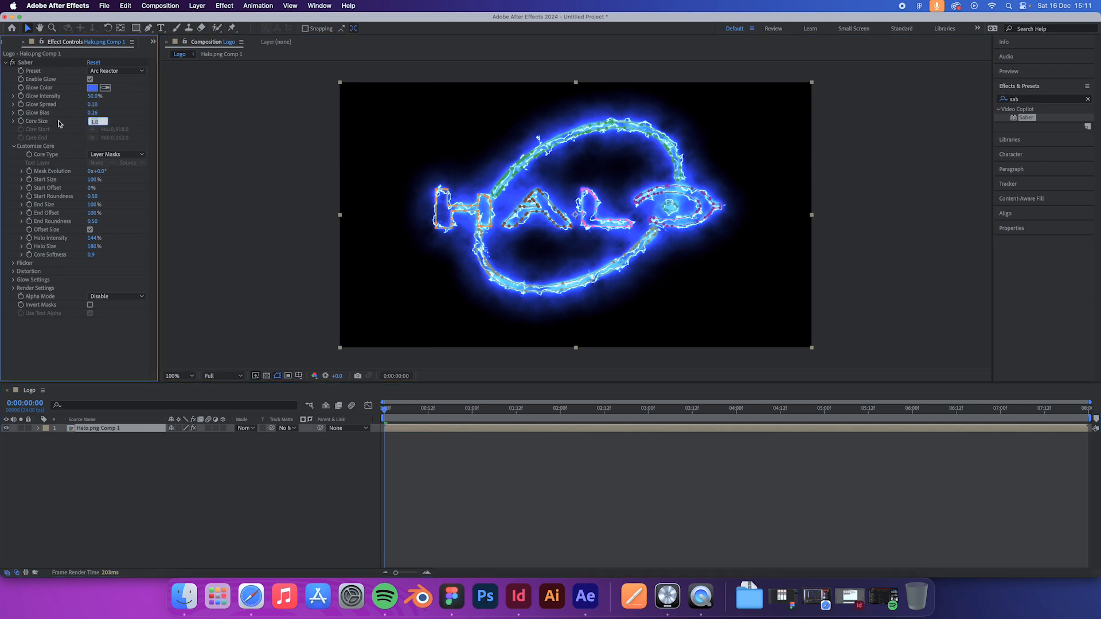
text(1)
key(Return)
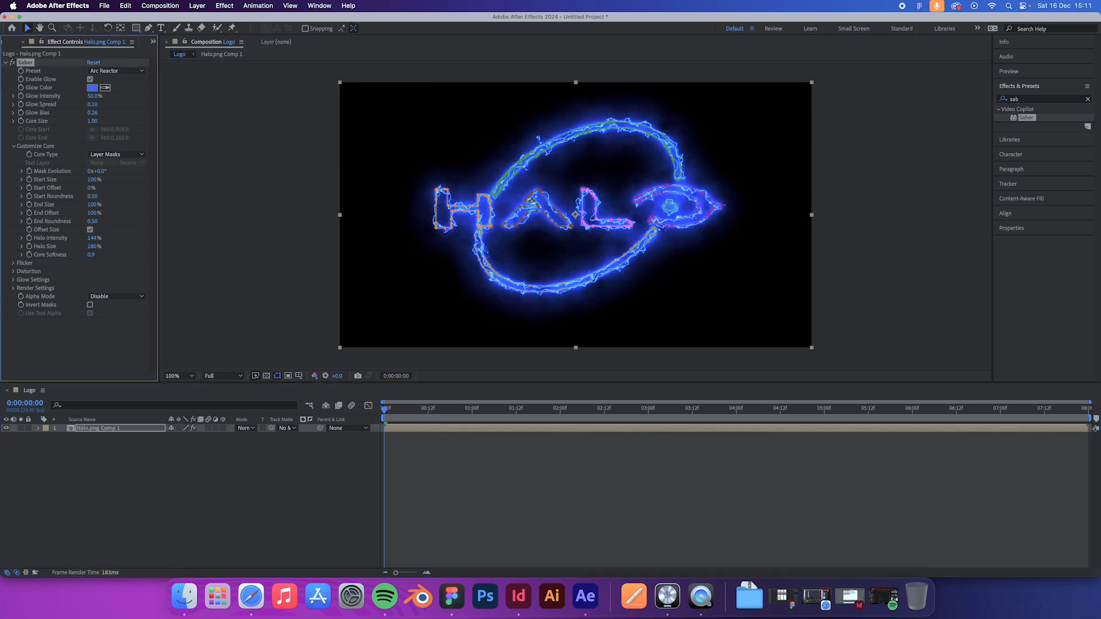
click(90, 95)
text(45)
key(Return)
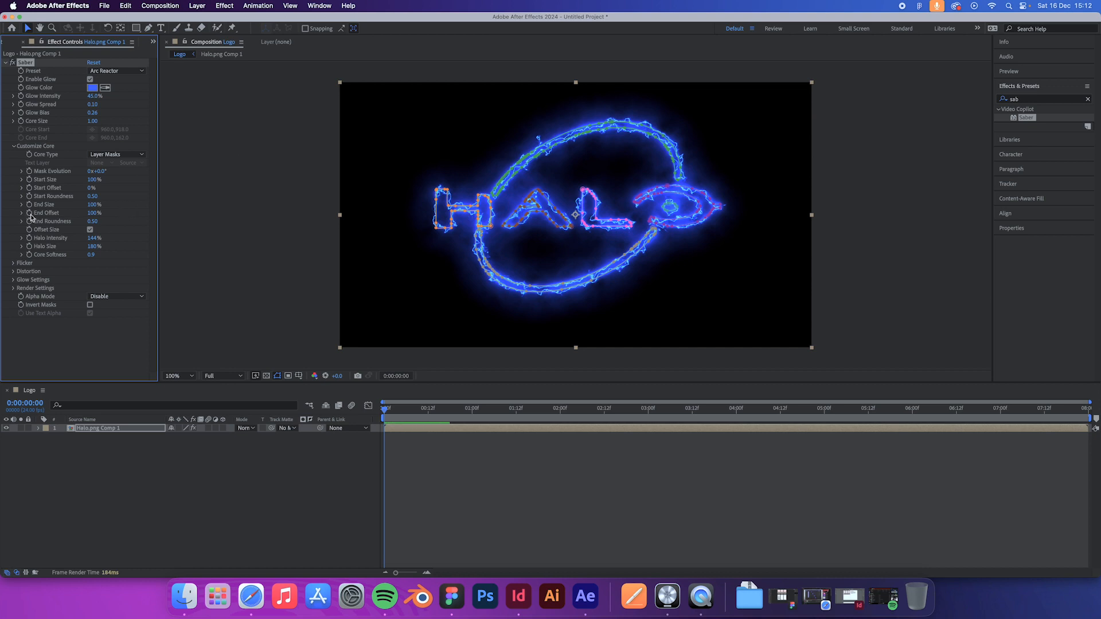
- Enable keyframing for Mask Evolution and End Offset at the first frame and set End Offset to 0%
click(93, 214)
text(0)
key(Return)
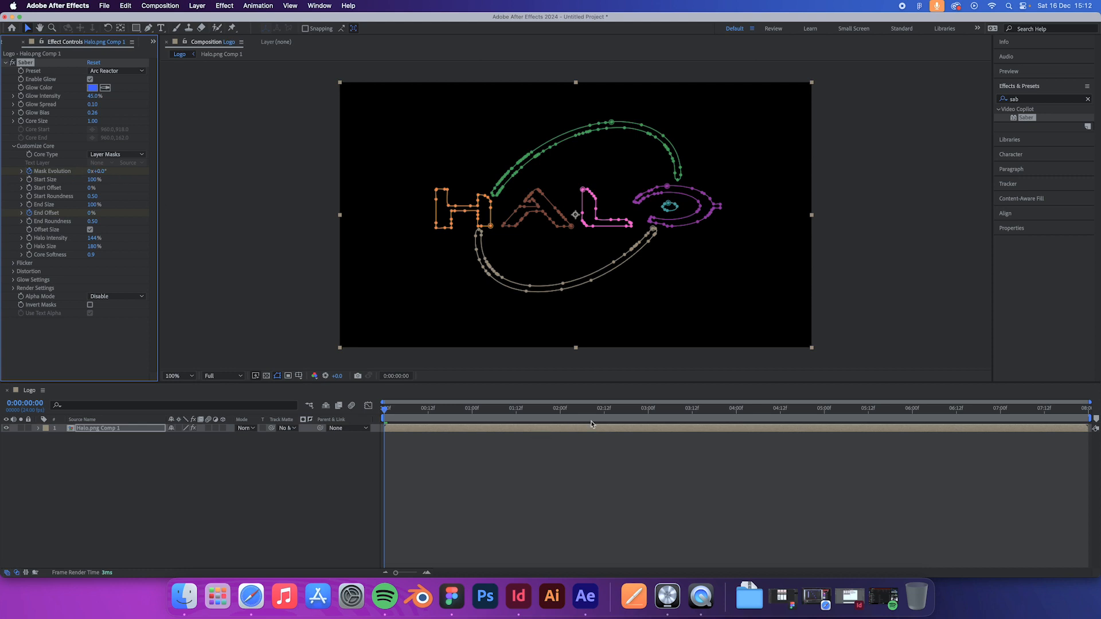
- Keyframe the Saber End Offset at 100% at 0:00:02:00
click(560, 414)
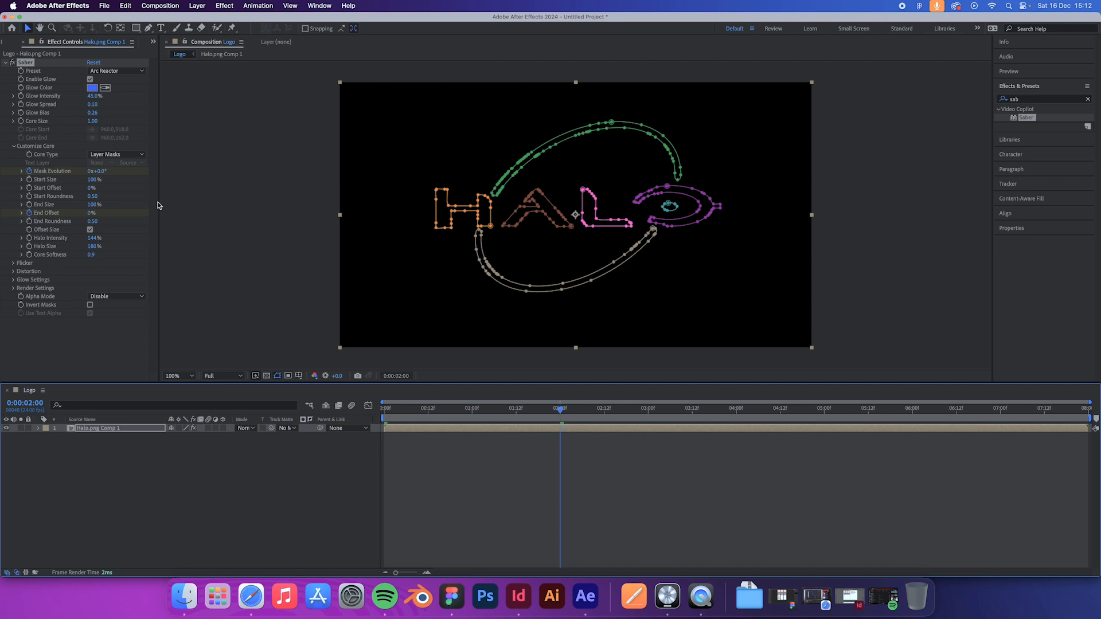
click(92, 213)
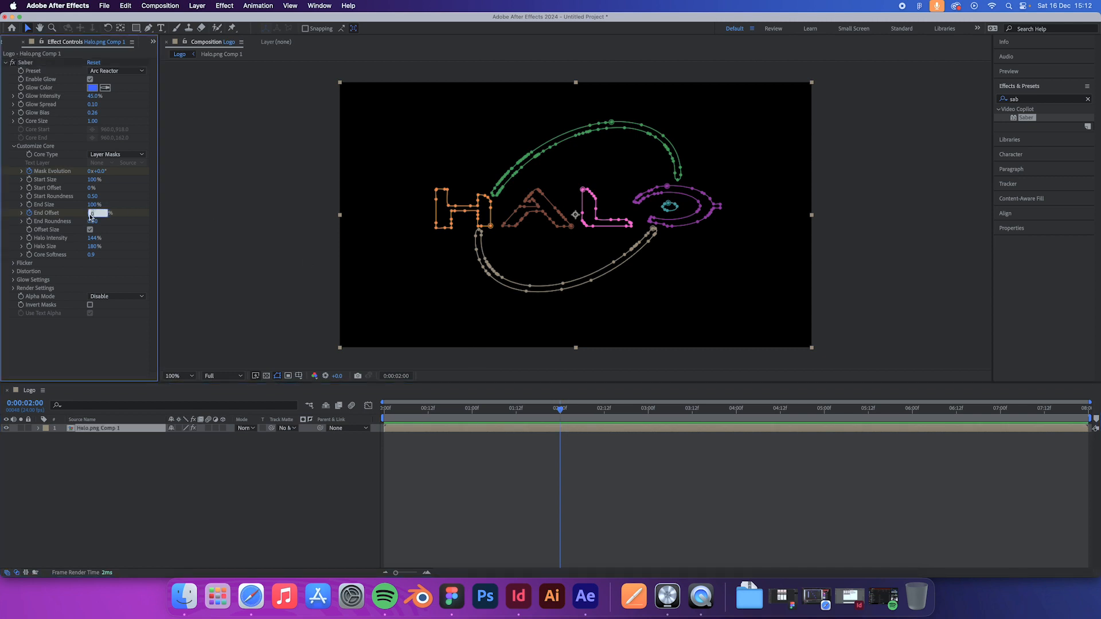
text(100)
key(Return)
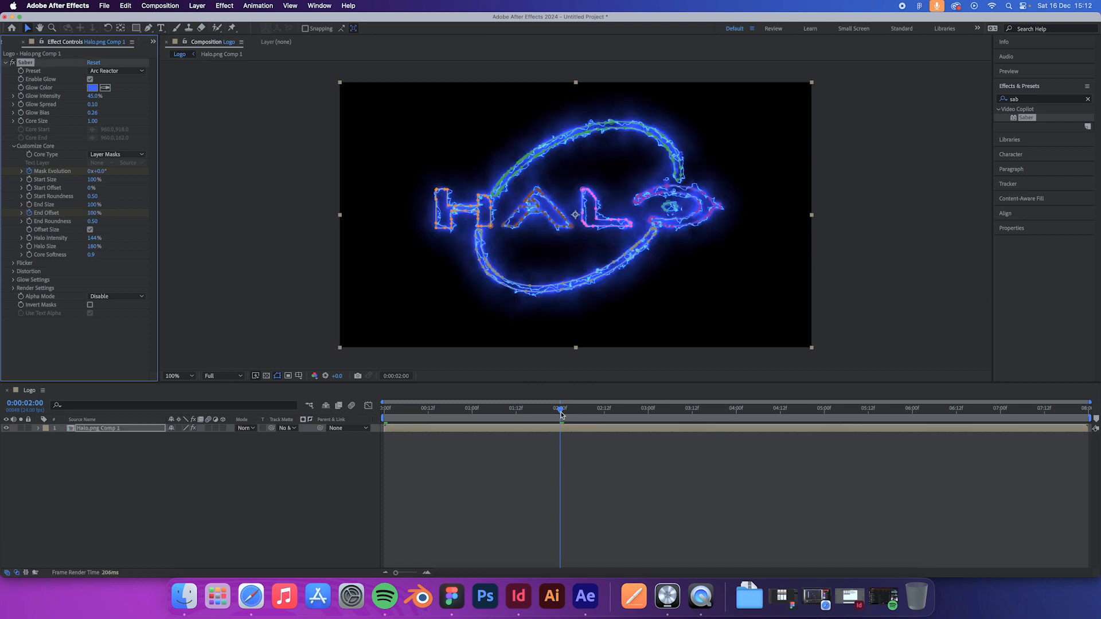
- Keyframe the Saber Mask Evolution at one full revolution (1x+0.0°) at the last frame, 0:00:07:23
drag(561, 409, 880, 409)
key(space)
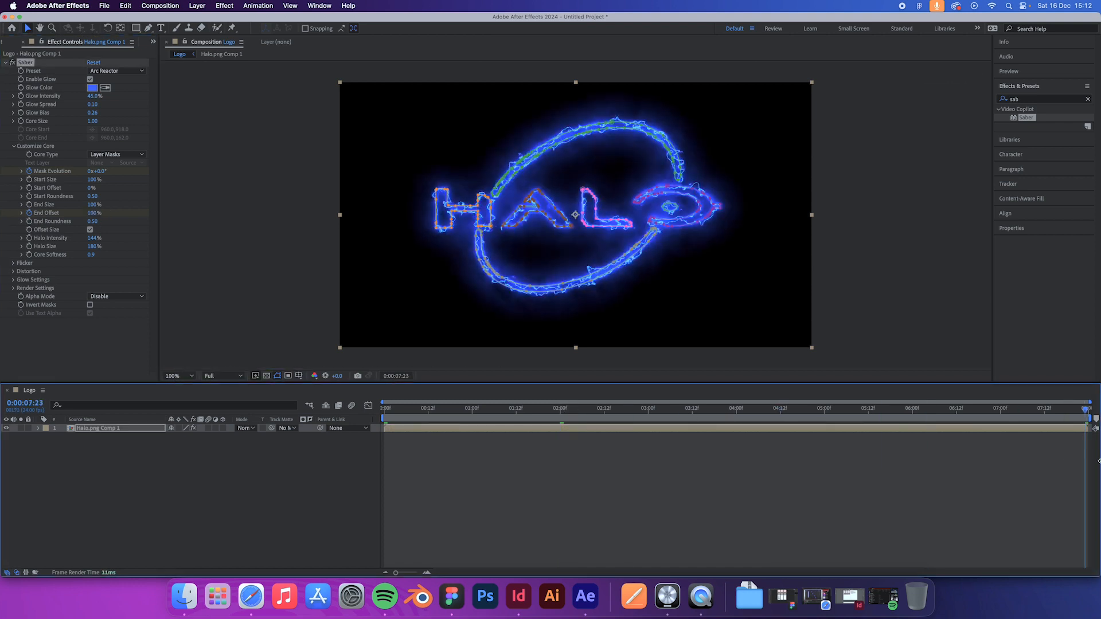
click(90, 172)
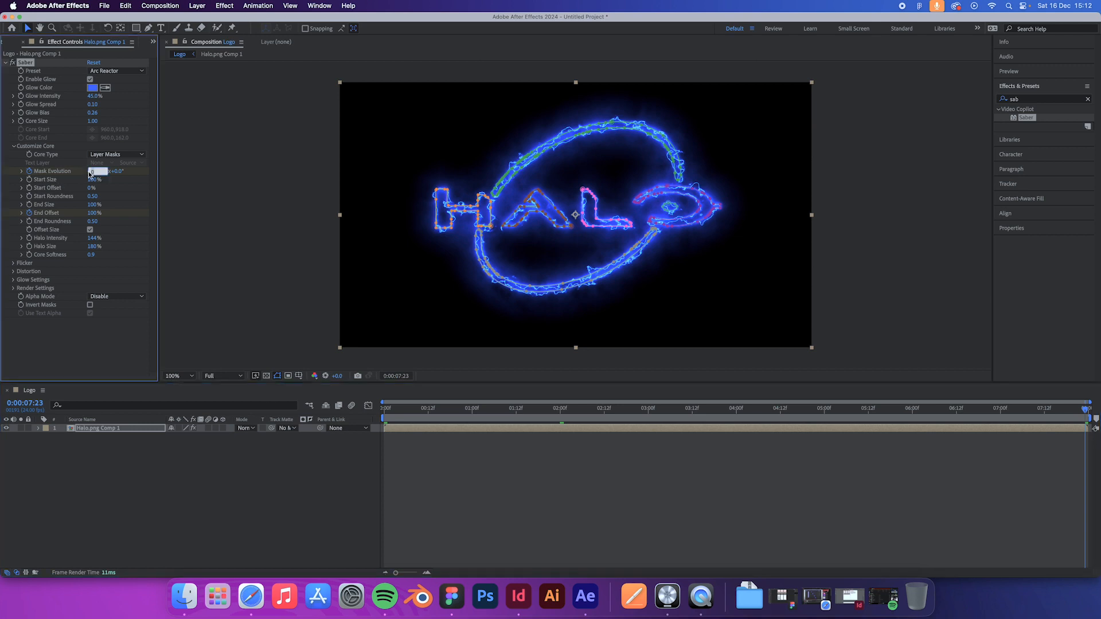
text(1)
key(Return)
- With keyframing enabled for Start Offset, set it to 100% at 0:00:07:23
click(91, 188)
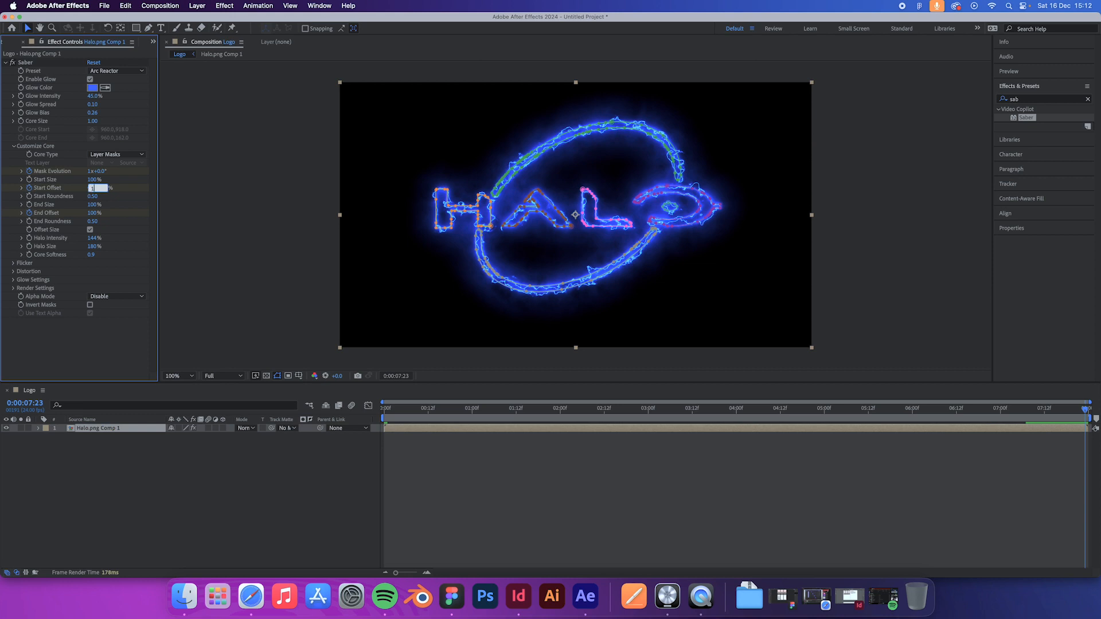
text(100)
key(Return)
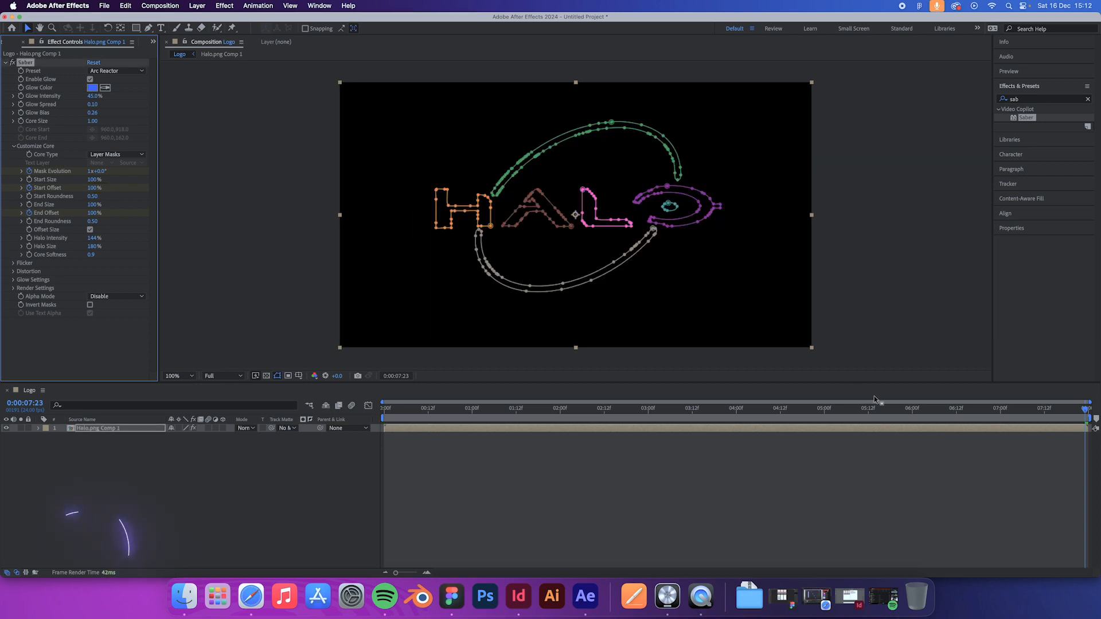
- Keyframe the Saber Start Offset at 0% at 0:00:06:00
click(915, 418)
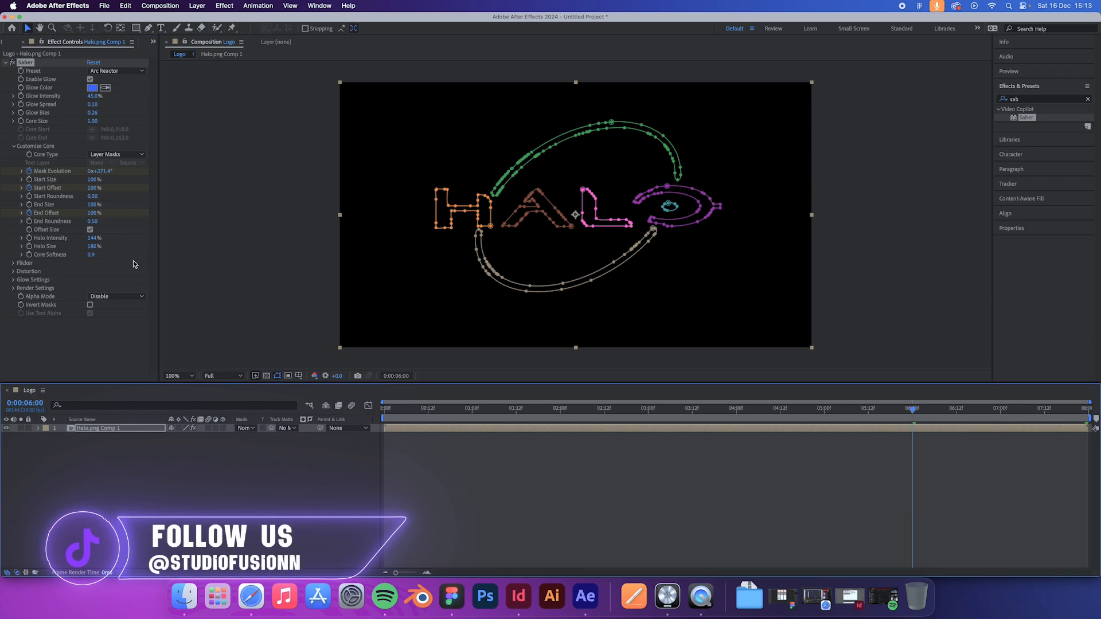
click(94, 188)
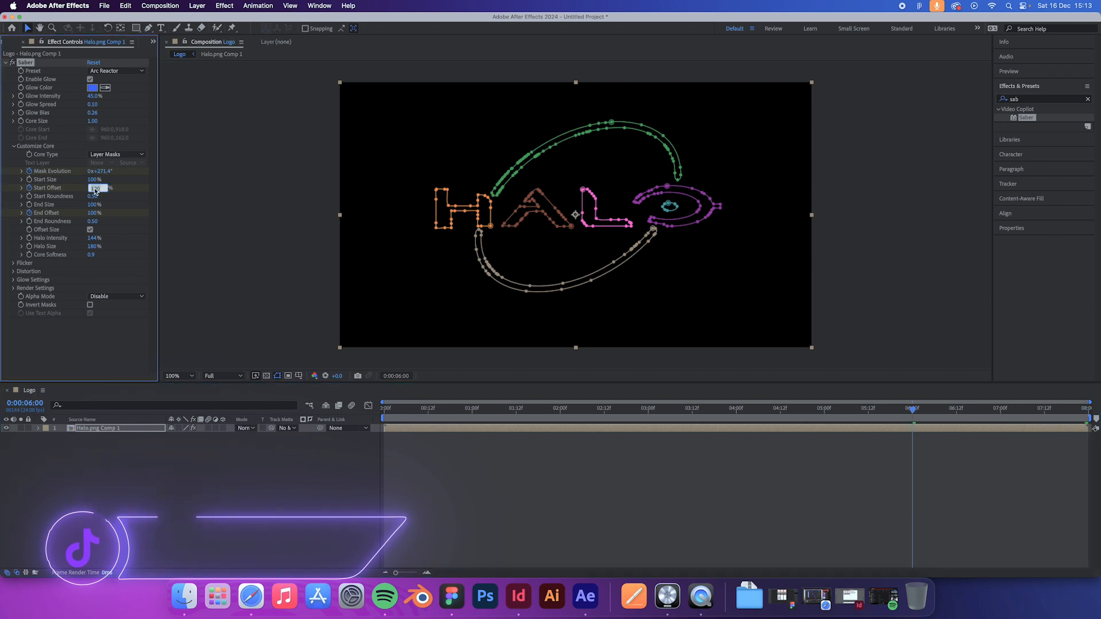
text(0)
key(Return)
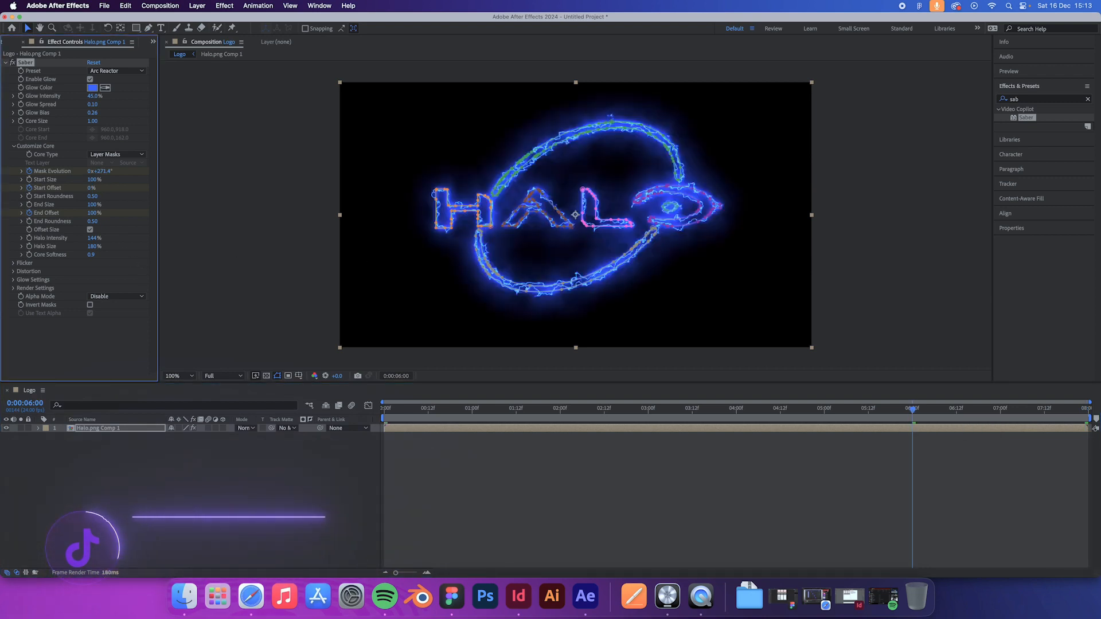
- Scrub the start of the animation and set the composition's preview resolution to Quarter
click(384, 410)
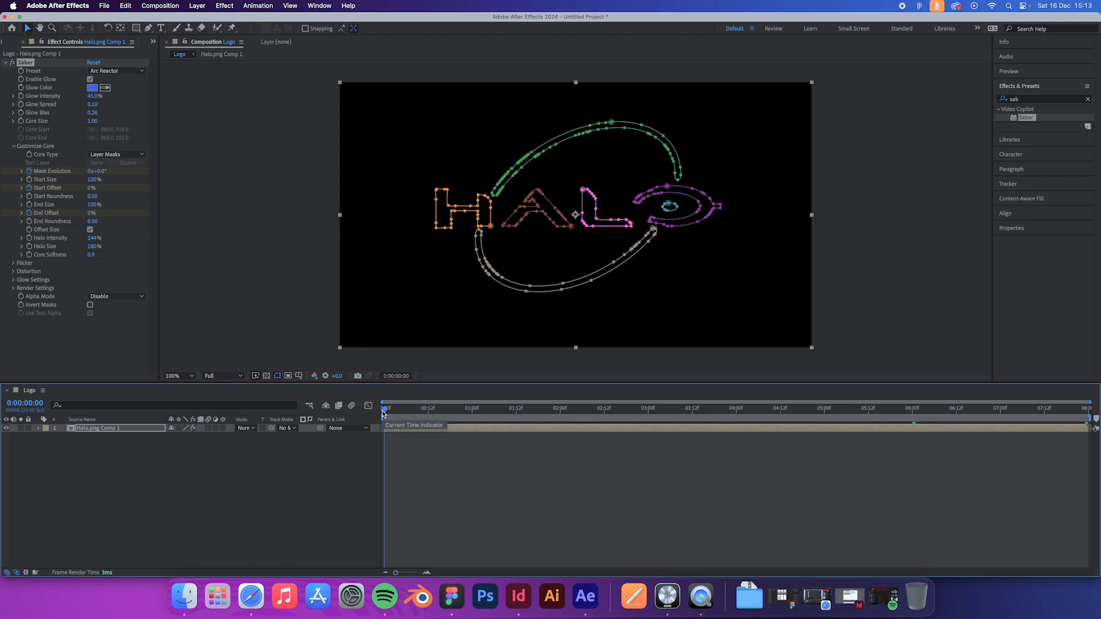
click(312, 336)
drag(384, 410, 373, 441)
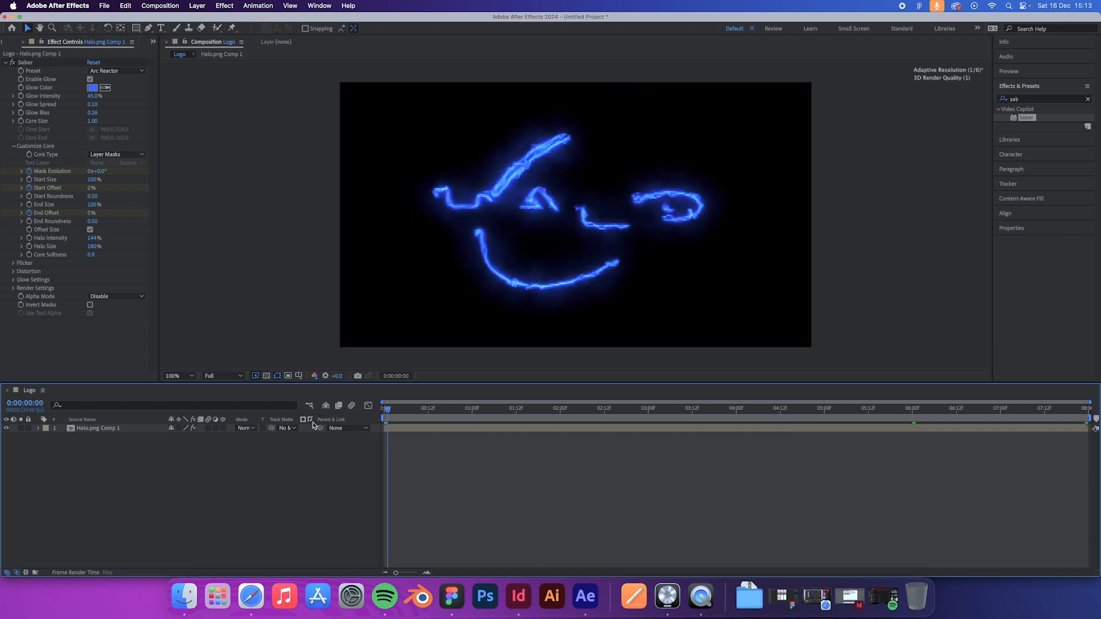
click(230, 375)
click(235, 435)
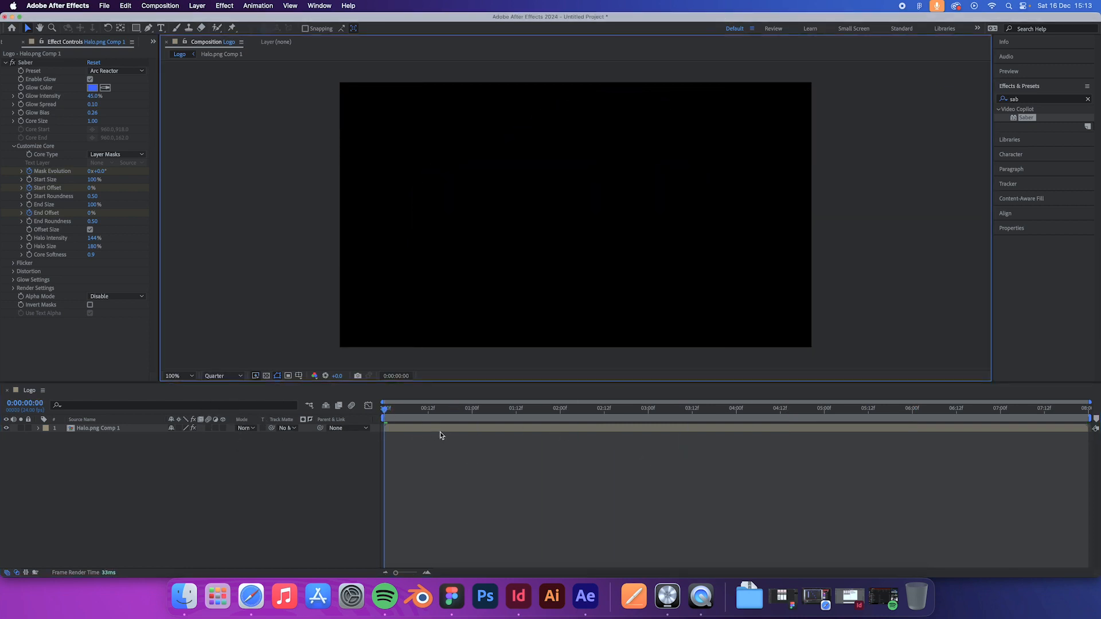
- Expand the Halo layer's Saber Customize Core properties in the timeline, with the mask properties collapsed
click(38, 429)
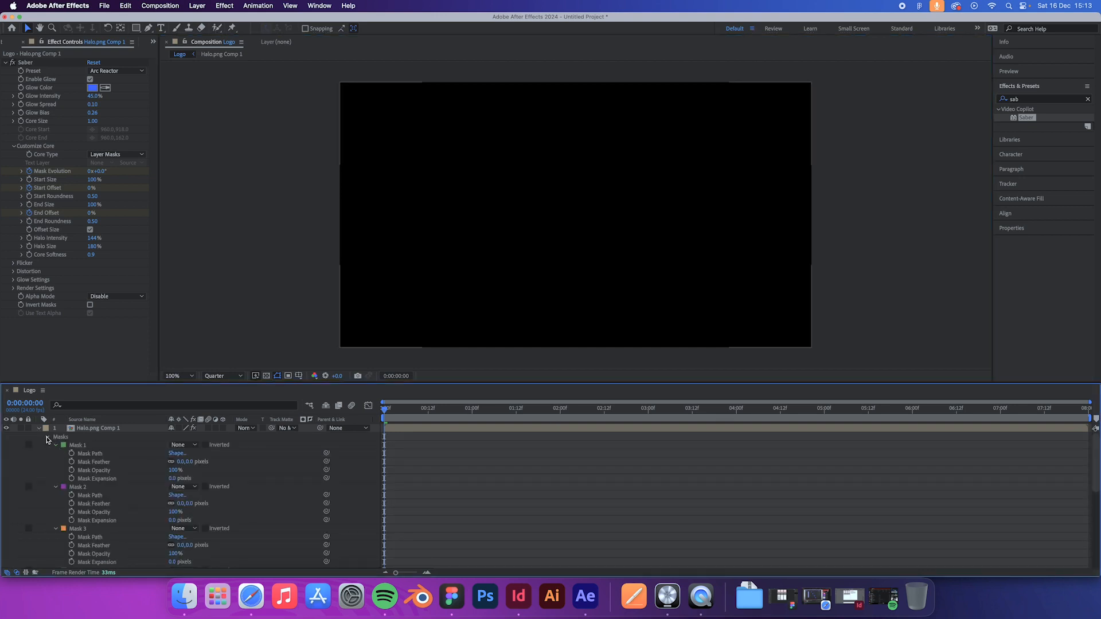
click(48, 437)
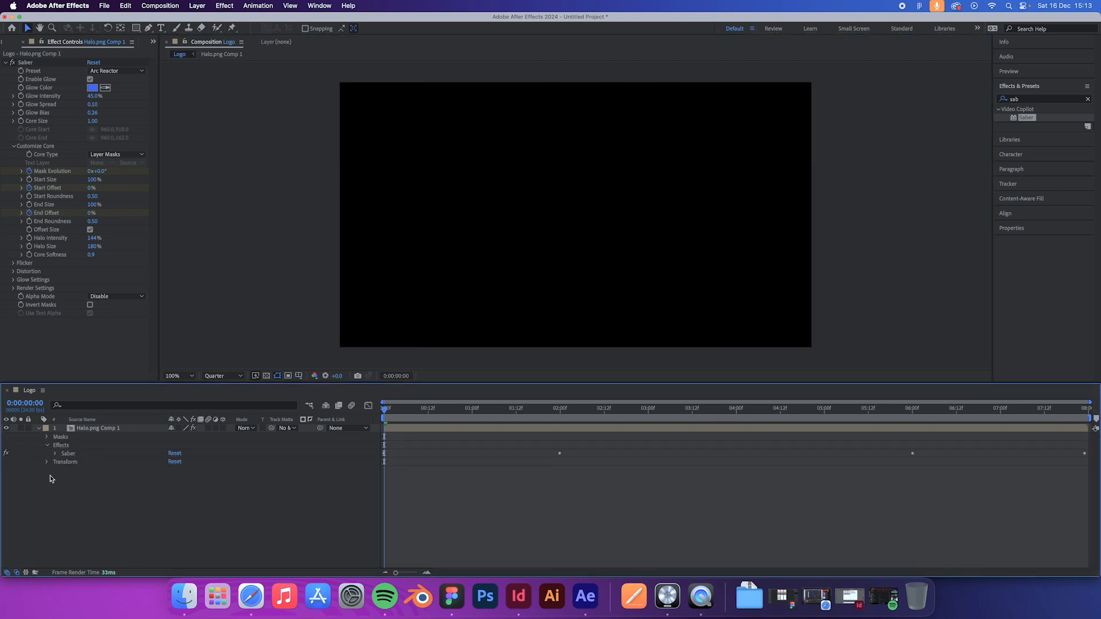
click(48, 445)
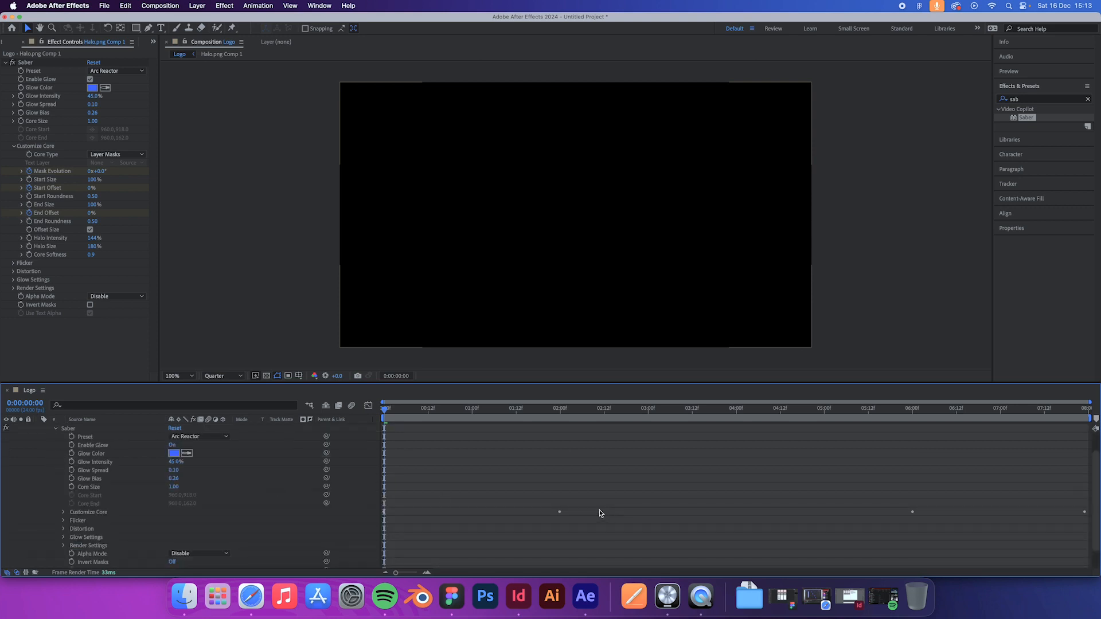
scroll(600, 510, down, 2)
click(62, 490)
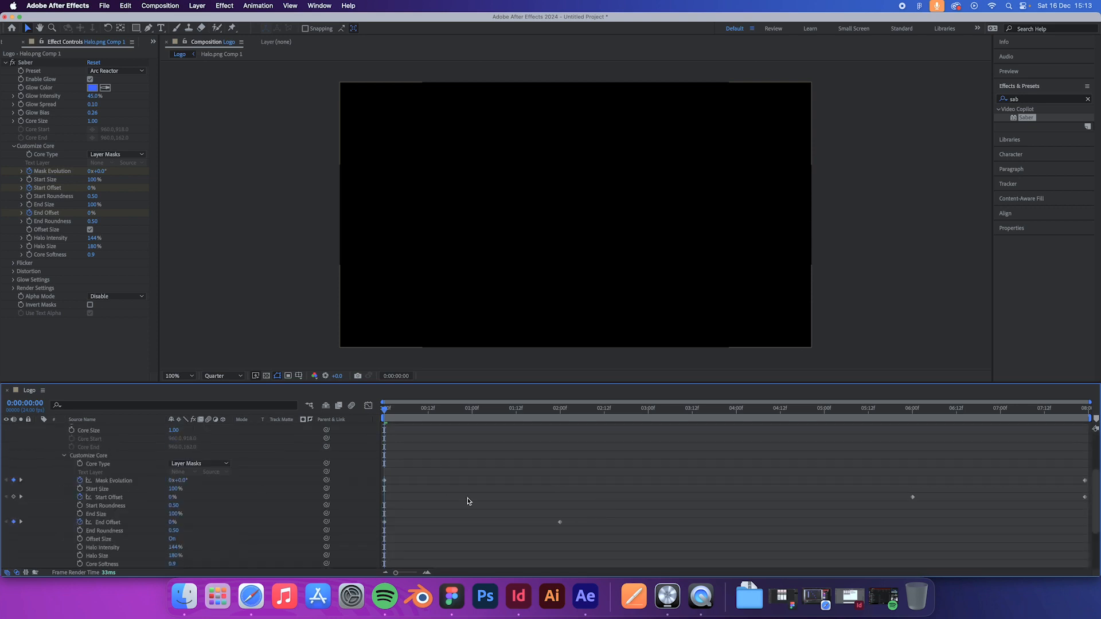
scroll(497, 501, down, 6)
click(470, 411)
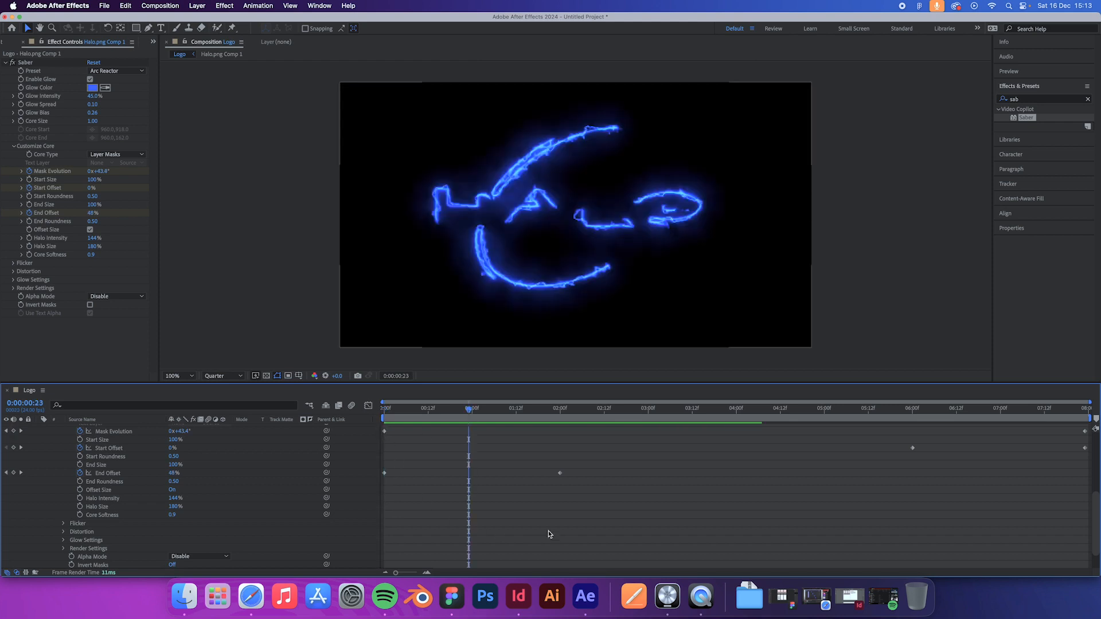
- Apply Easy Ease to all Mask Evolution, Start Offset and End Offset keyframes of the Saber effect
drag(380, 524, 763, 422)
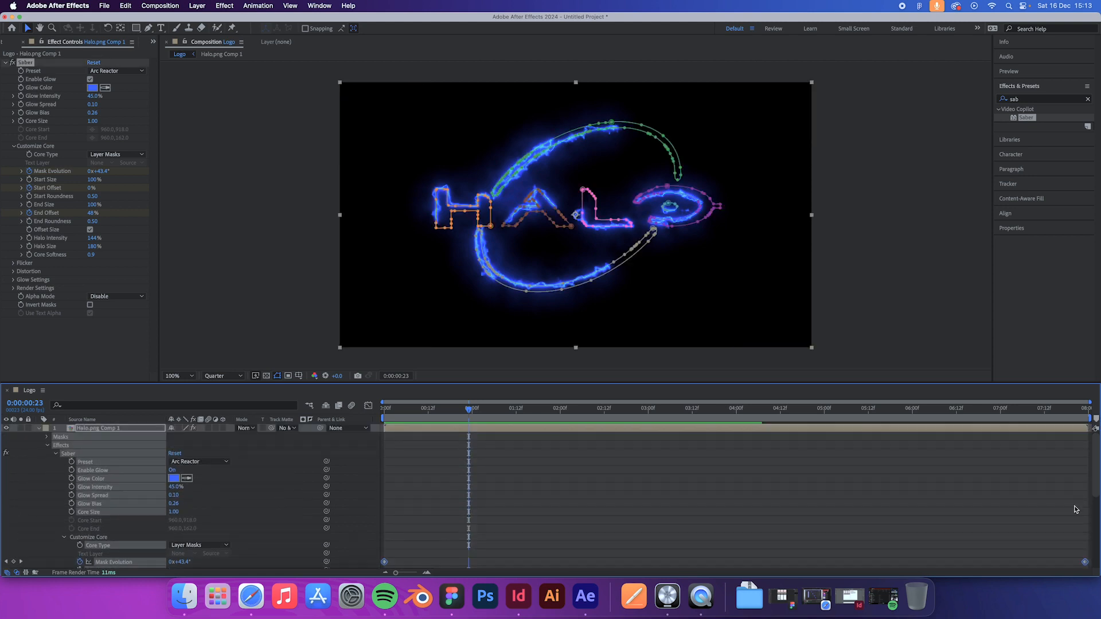
scroll(1076, 510, down, 5)
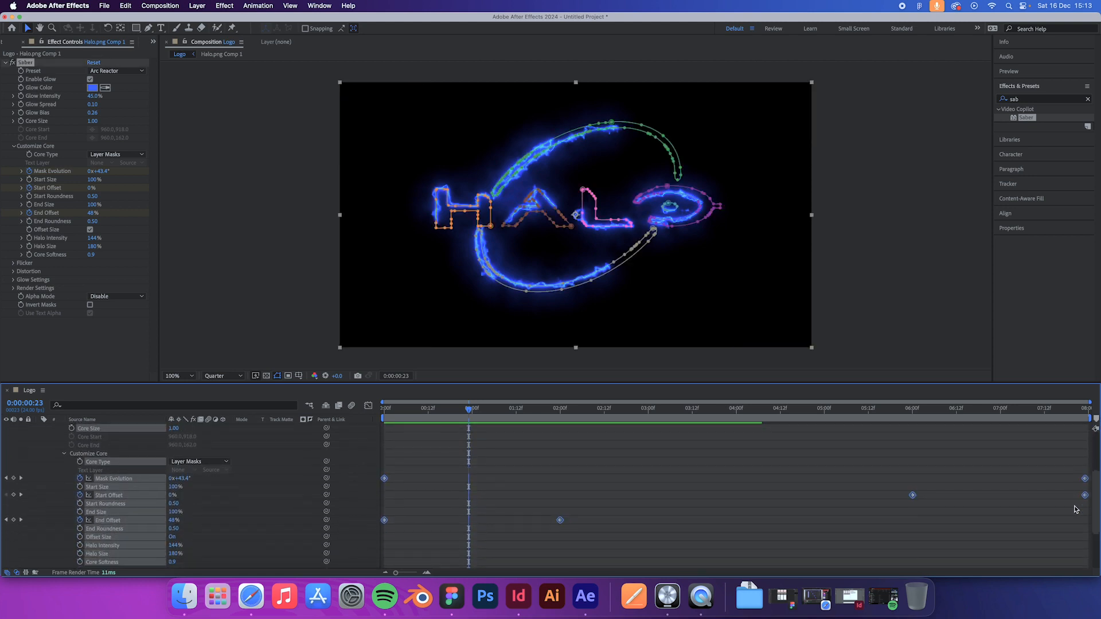
right_click(913, 495)
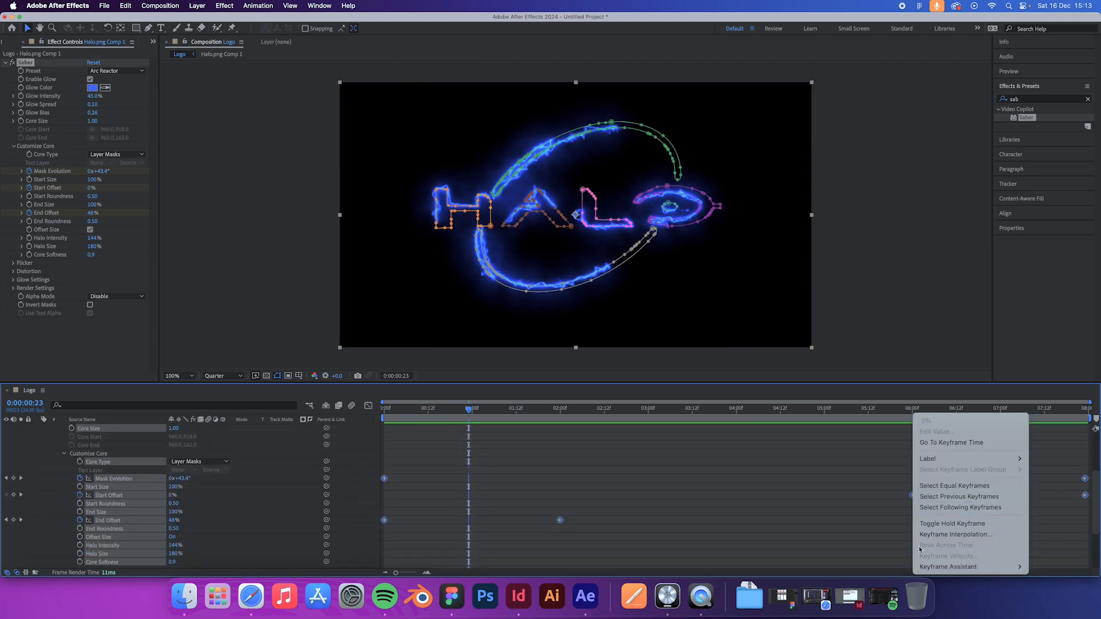
mouse_move(935, 568)
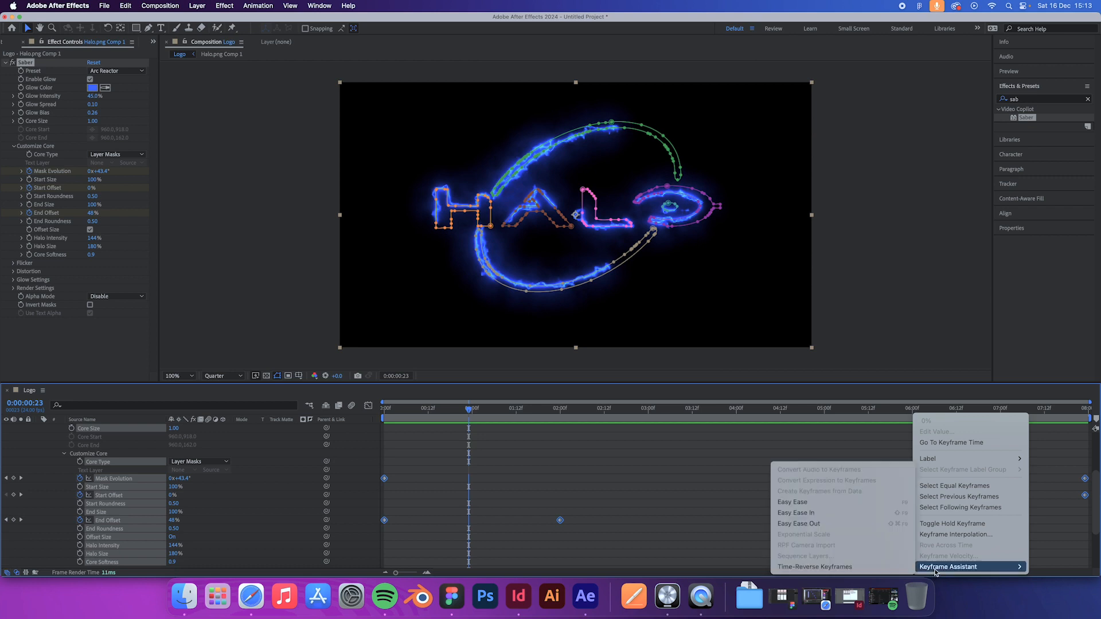
click(817, 507)
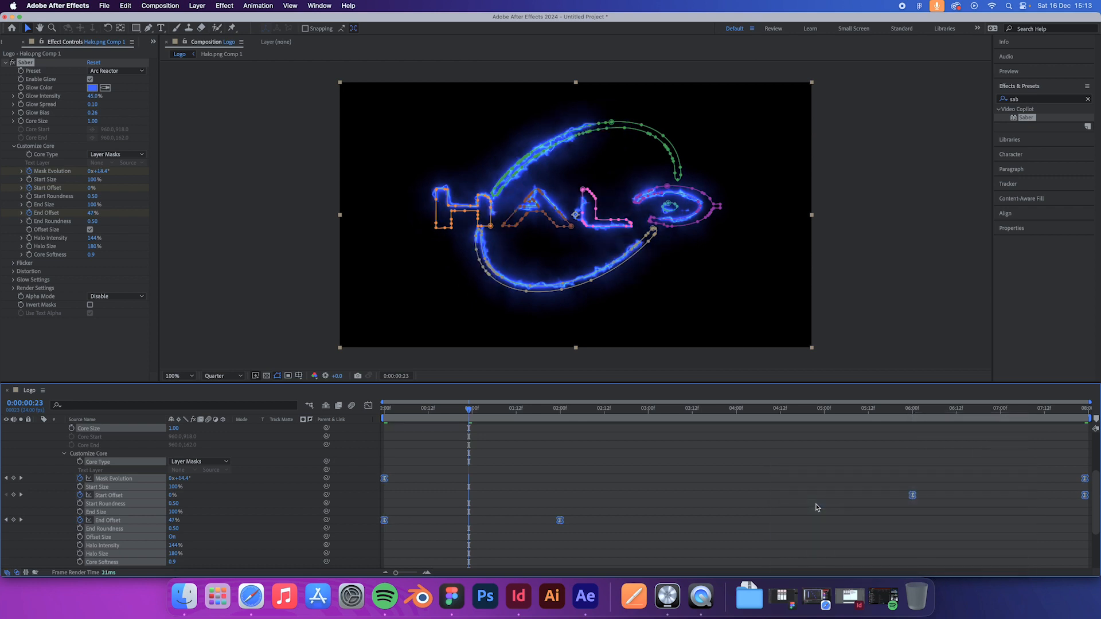
click(701, 459)
- Move the second End Offset keyframe to 0:00:03:00
click(648, 412)
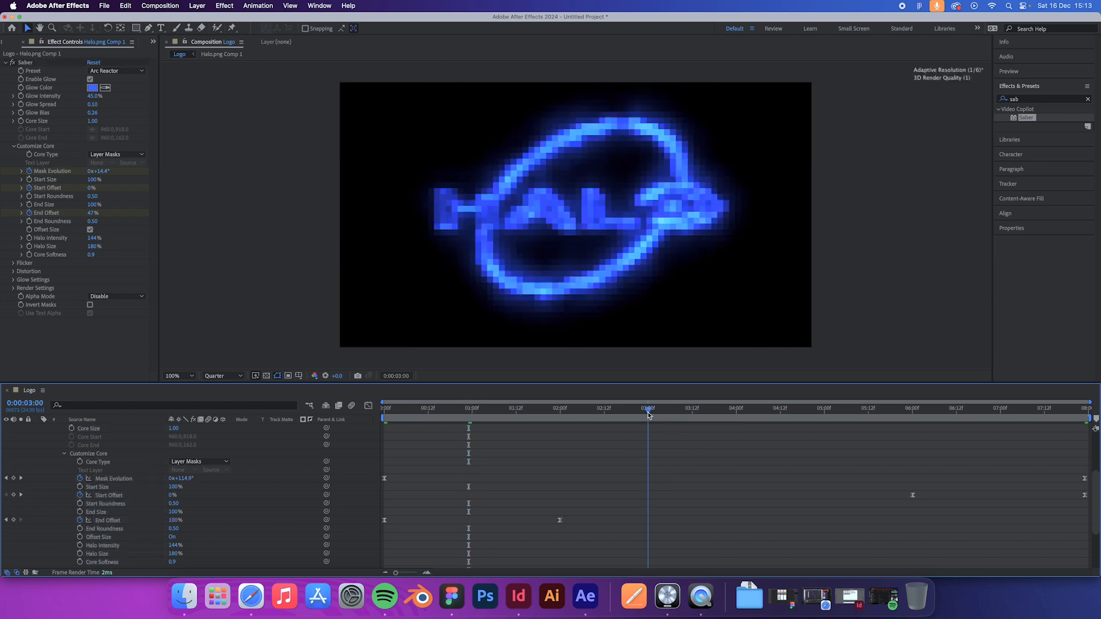
click(560, 521)
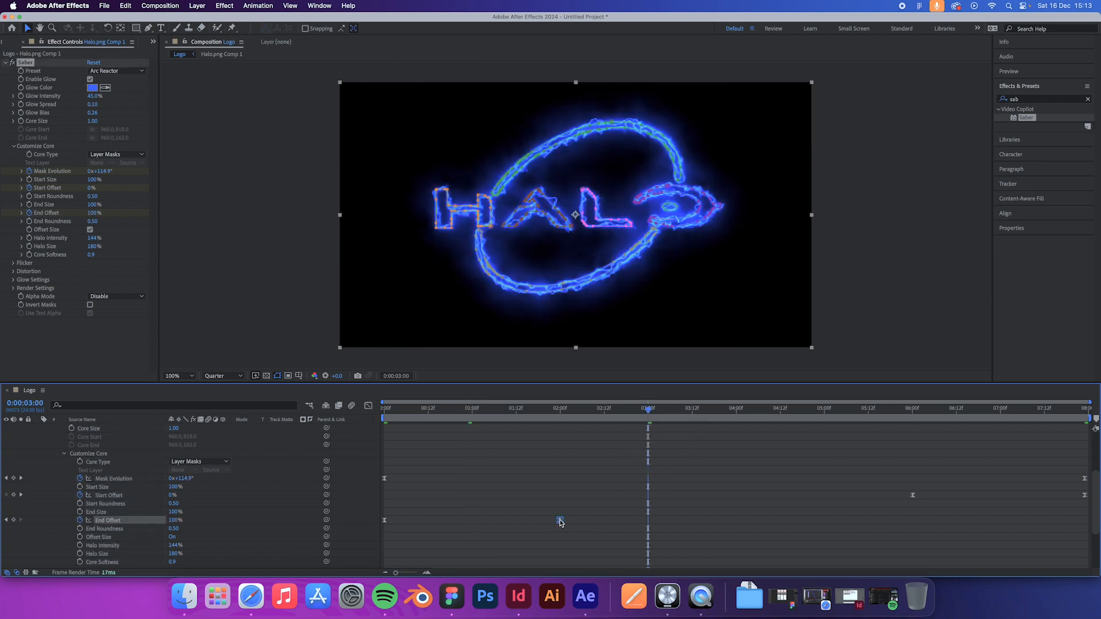
drag(560, 523, 648, 527)
- Move the first Start Offset keyframe to about 0:00:05:00
click(824, 412)
click(913, 495)
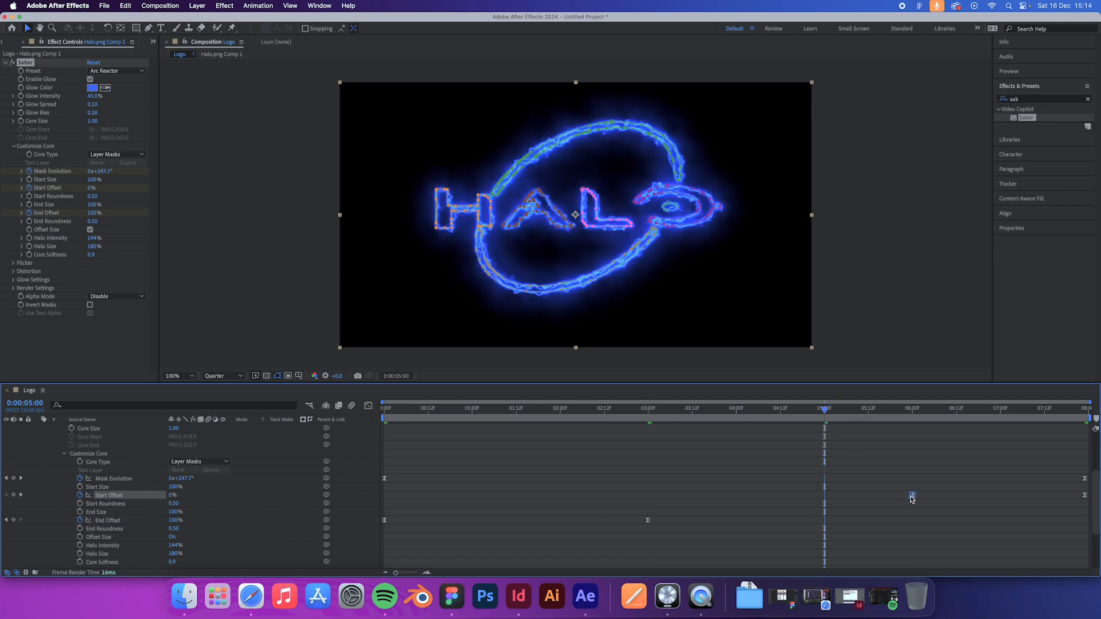
drag(913, 497, 829, 497)
click(721, 466)
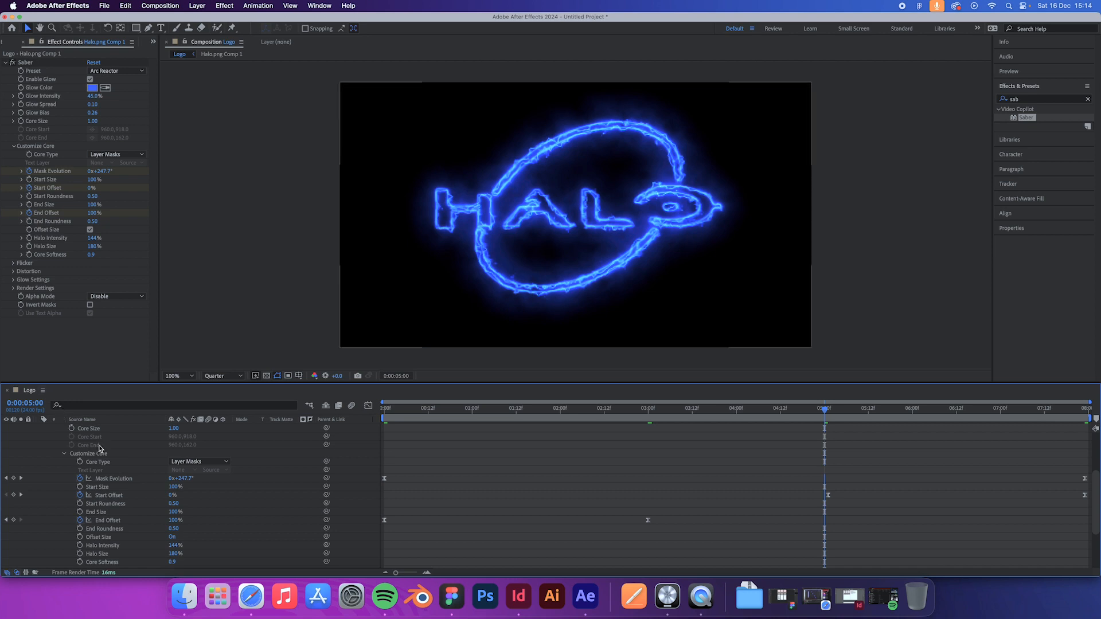
- Collapse the layer's properties, preview the animation from the first frame and look through the available Saber presets
scroll(61, 451, up, 5)
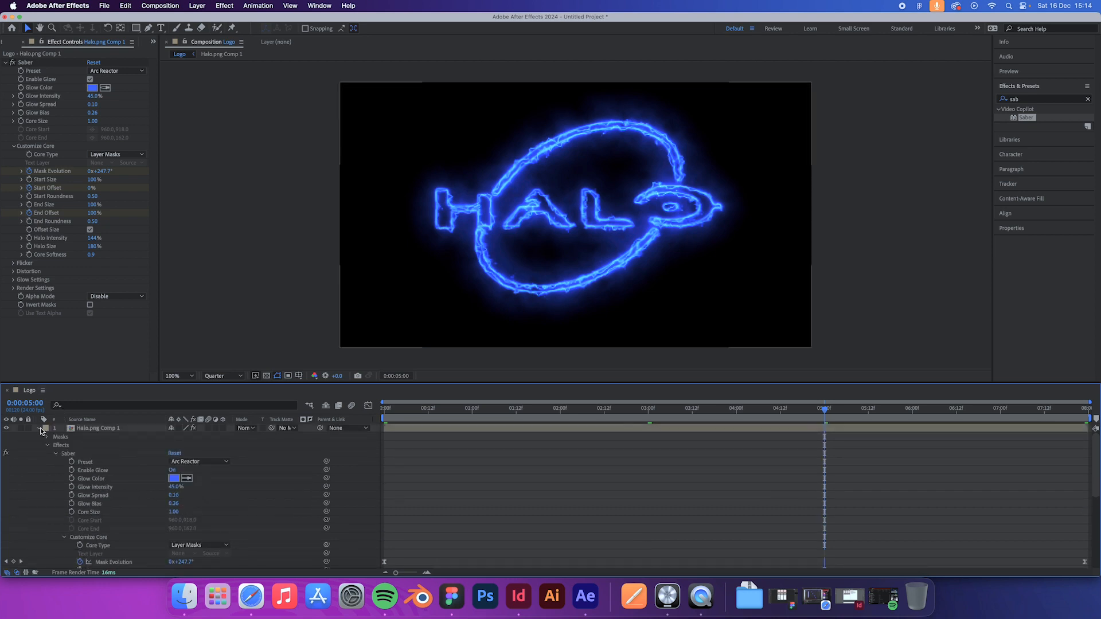
click(39, 428)
click(381, 409)
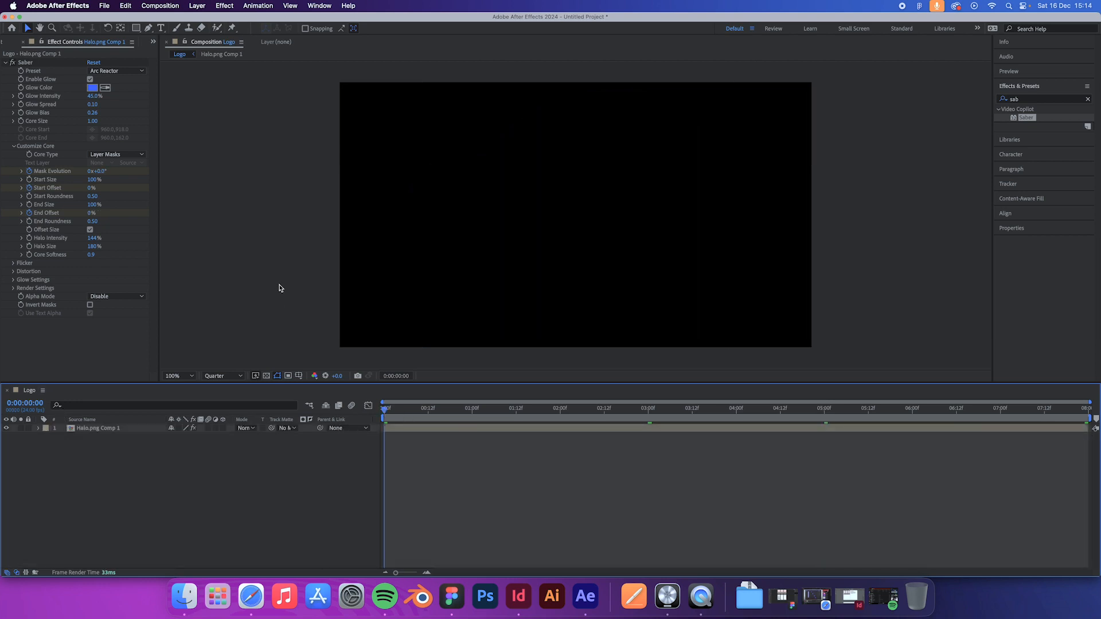
key(space)
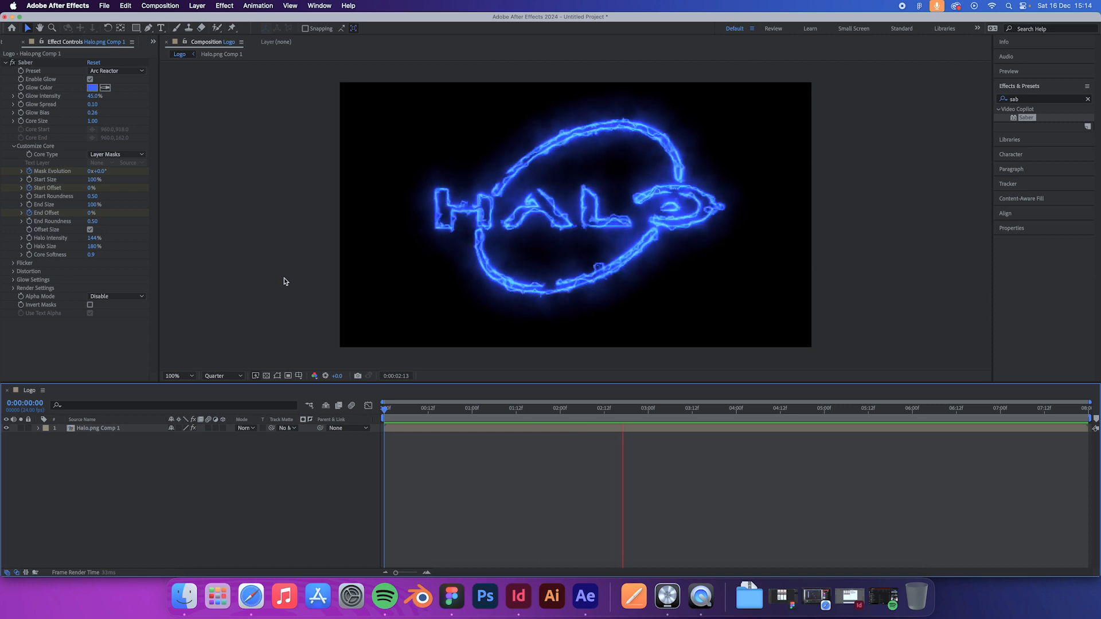
click(124, 71)
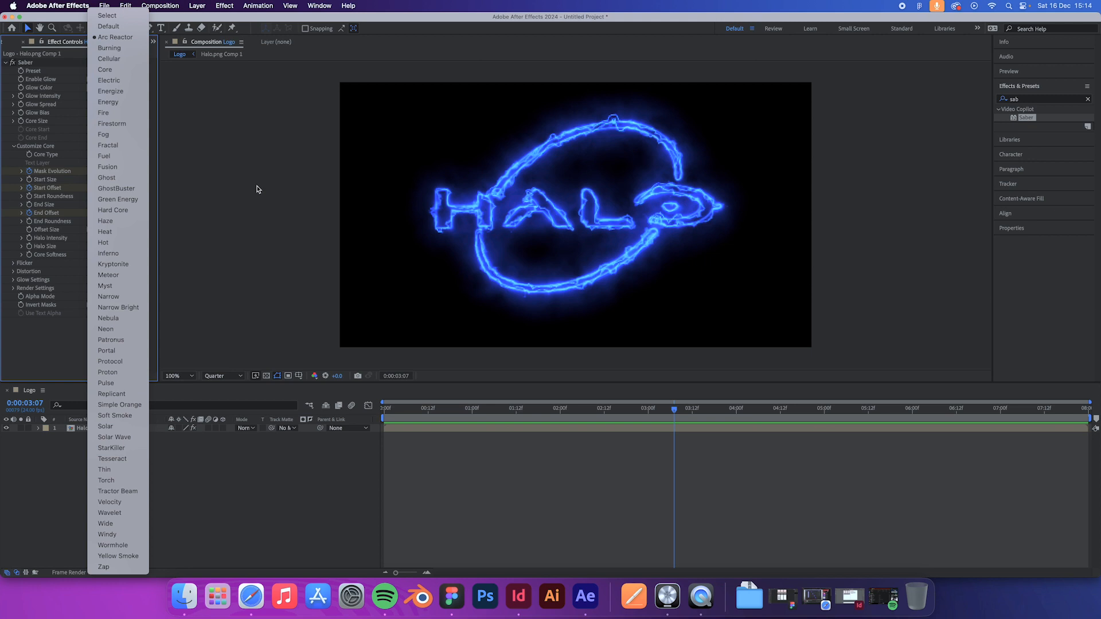
click(448, 389)
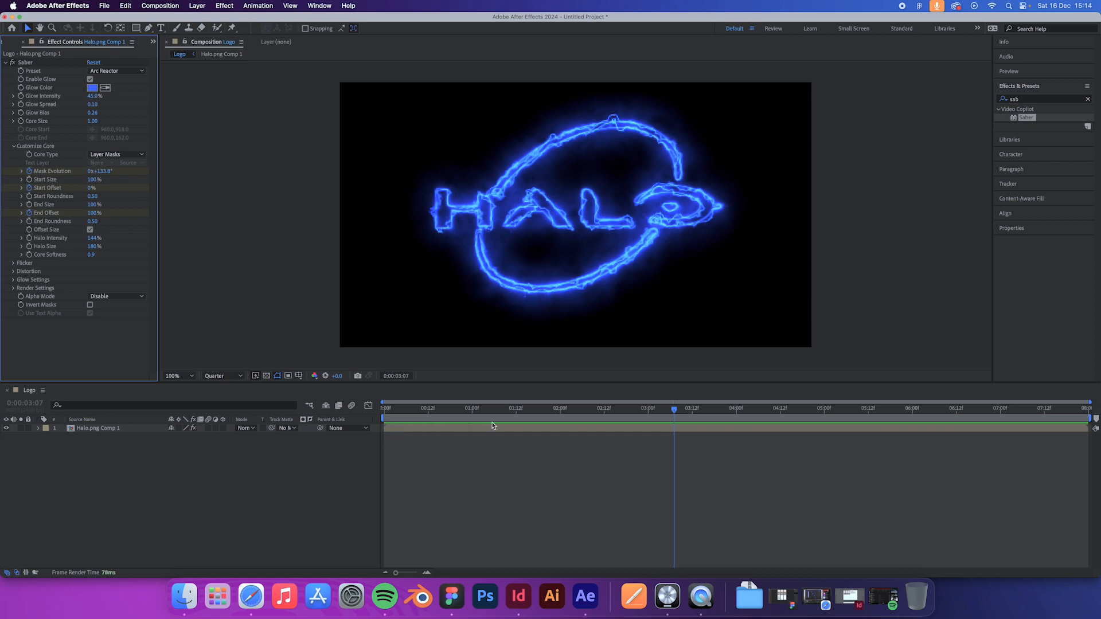
- Try a Mask Evolution of three revolutions (3x+0.0°) at 0:00:07:23
drag(1068, 410, 1085, 409)
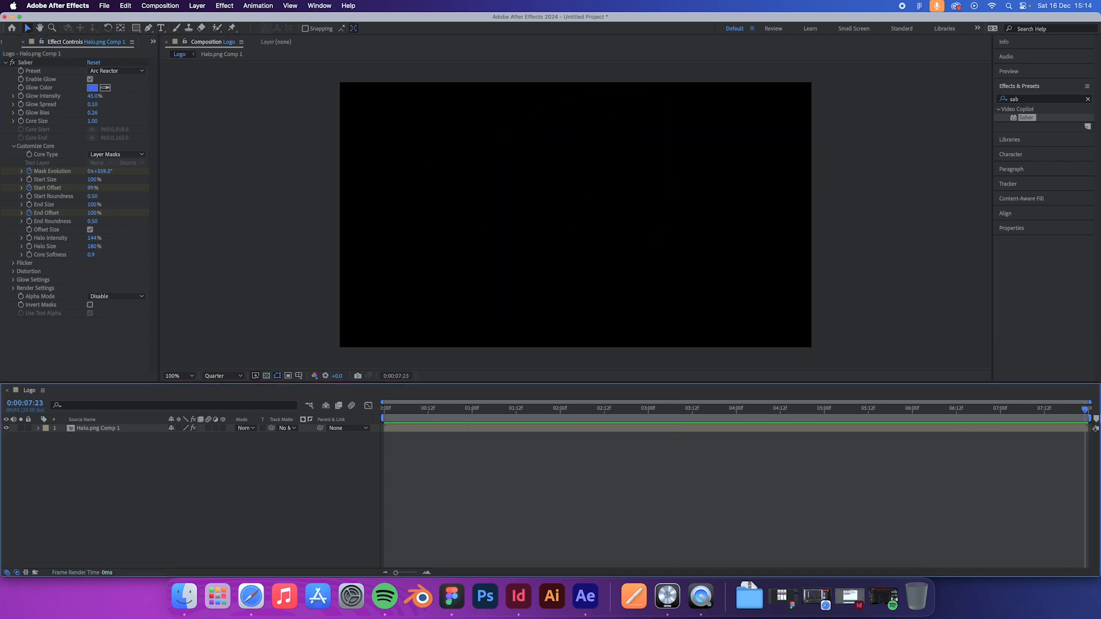
click(89, 171)
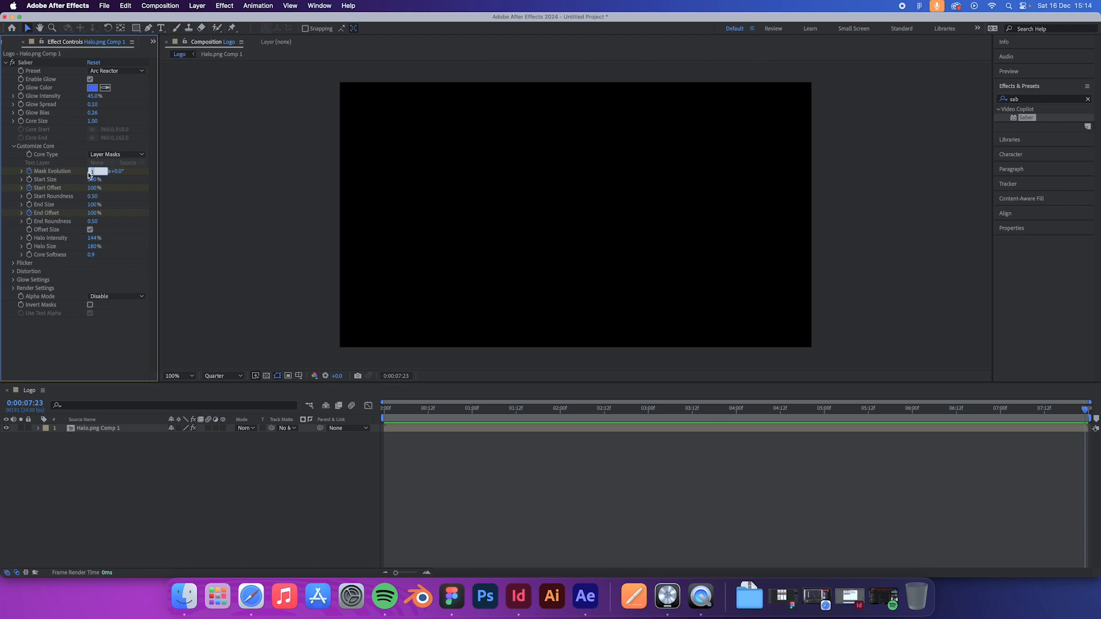
click(469, 426)
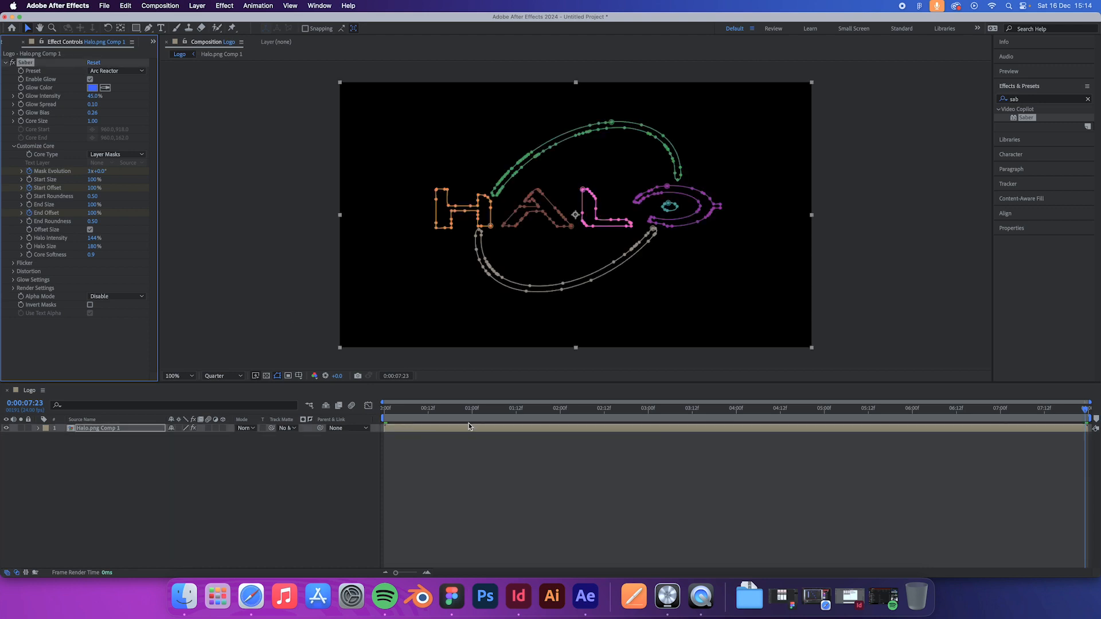
- Play the animation from the first frame to check the three-revolution mask evolution
click(385, 411)
key(space)
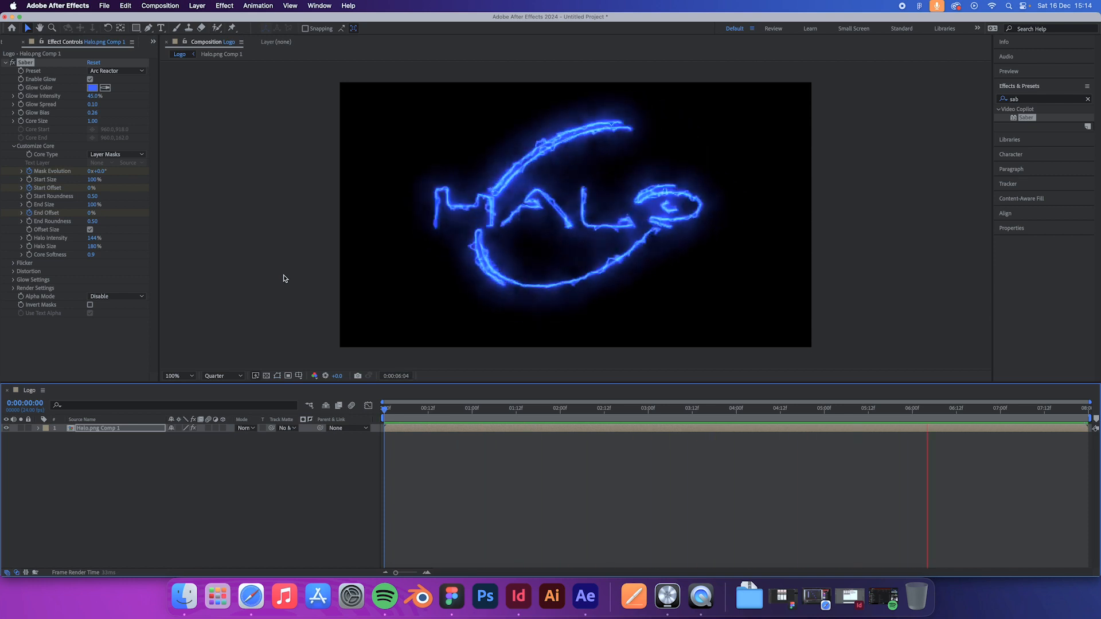
key(space)
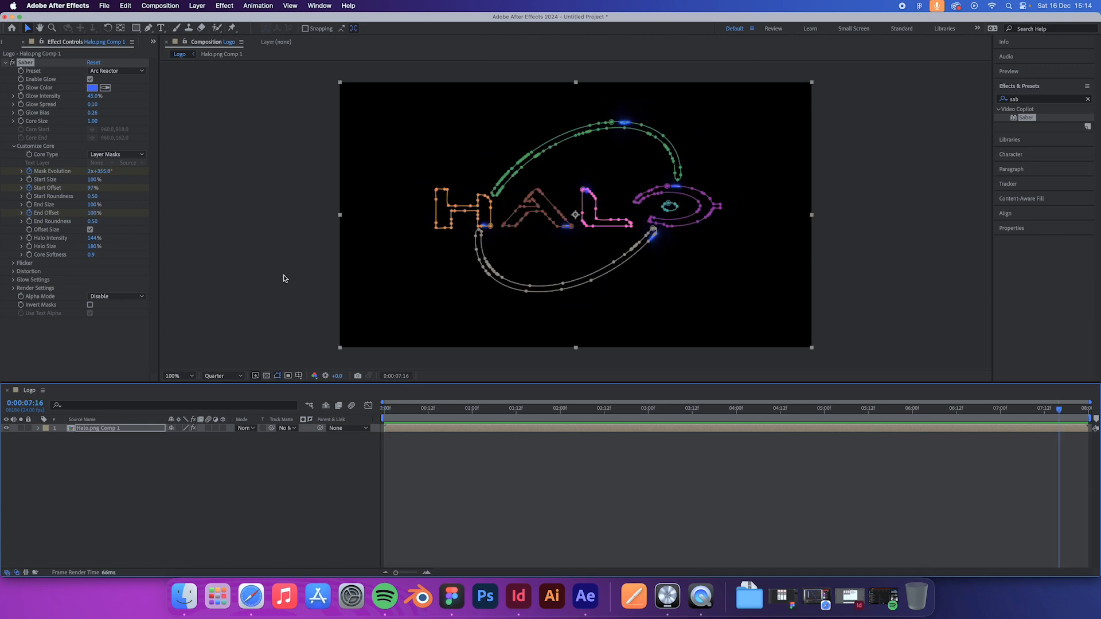
- Set the Saber Mask Evolution back to one revolution (1x+0.0°) at 0:00:07:23
drag(1065, 416, 1085, 416)
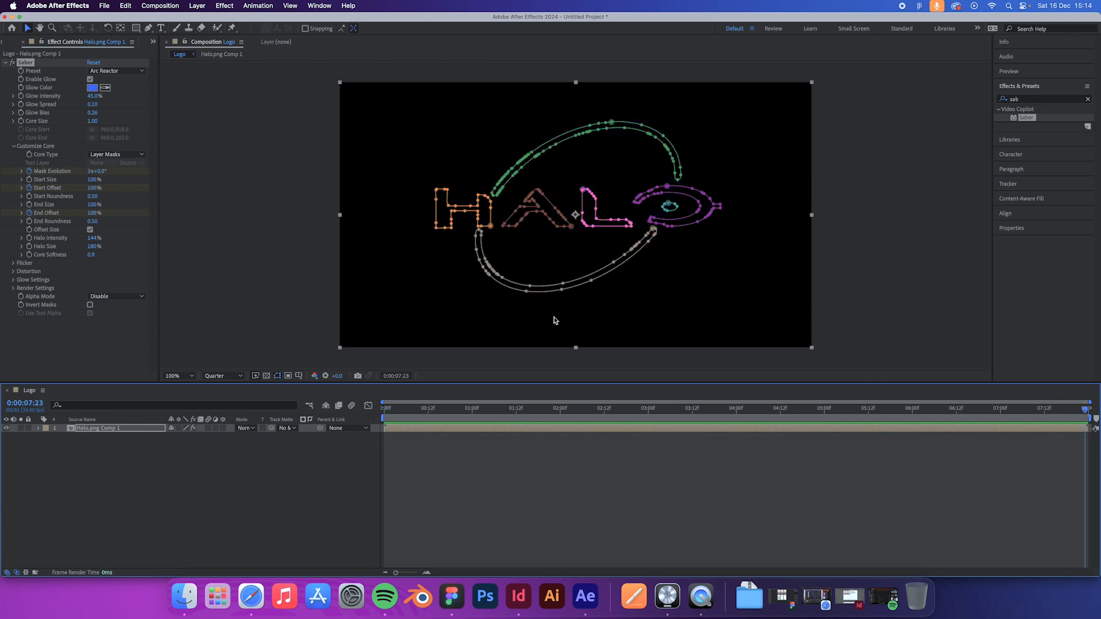
click(90, 172)
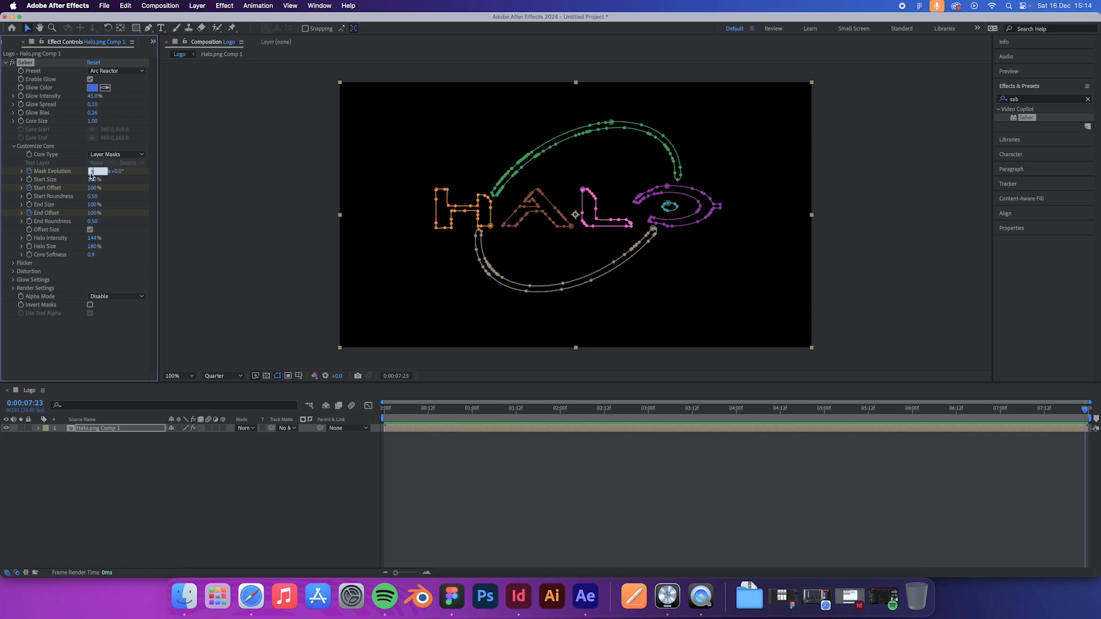
key(Return)
- Check how the glow begins drawing at around 0:00:00:15, and return to the first frame
click(387, 410)
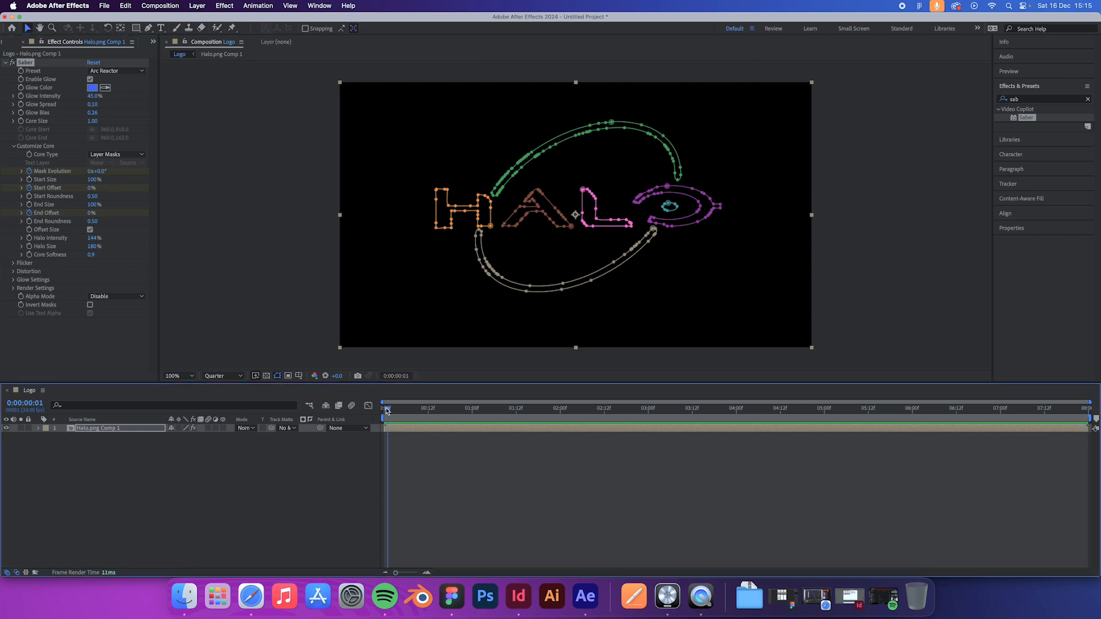
click(281, 335)
click(439, 411)
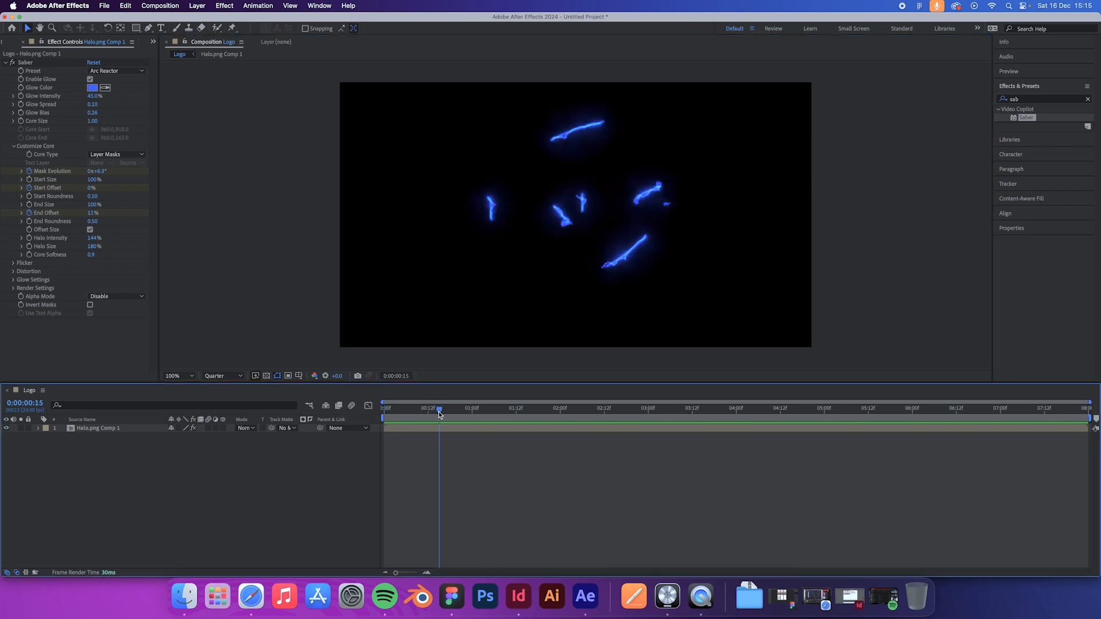
key(Home)
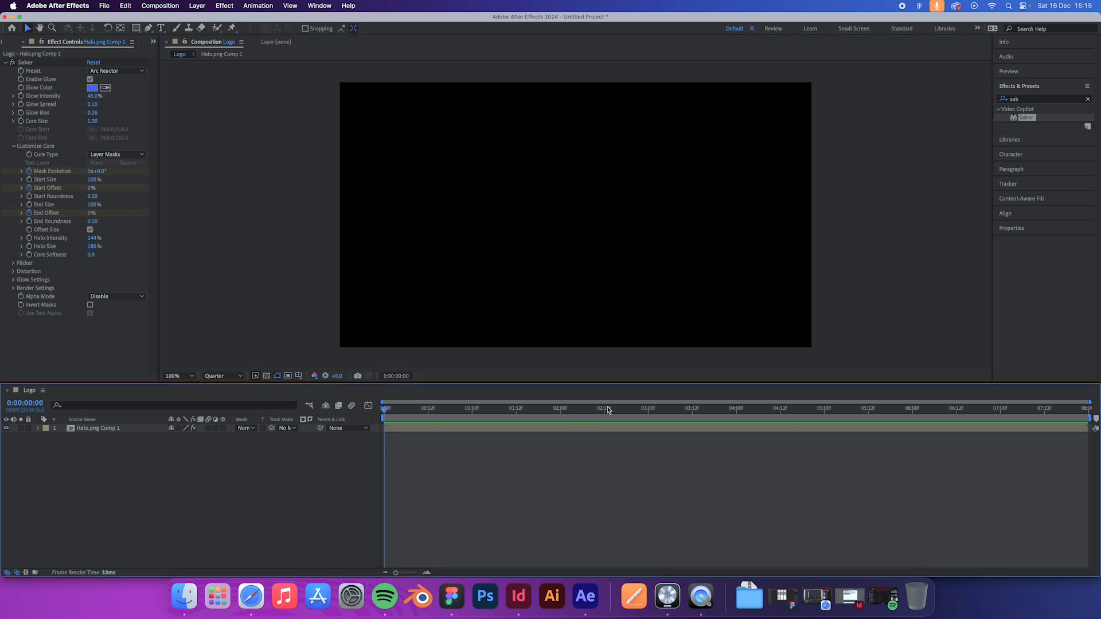
- Add a solid layer to the Logo composition in deep blue, hex 040452, with the time at 0:00:04:01
click(740, 414)
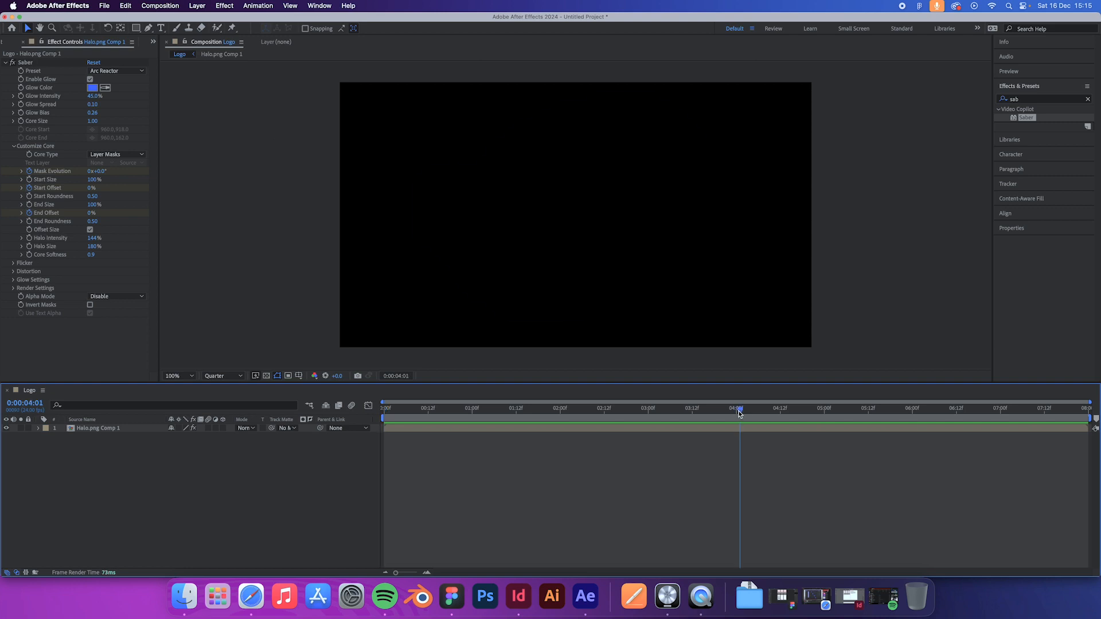
right_click(145, 482)
mouse_move(168, 449)
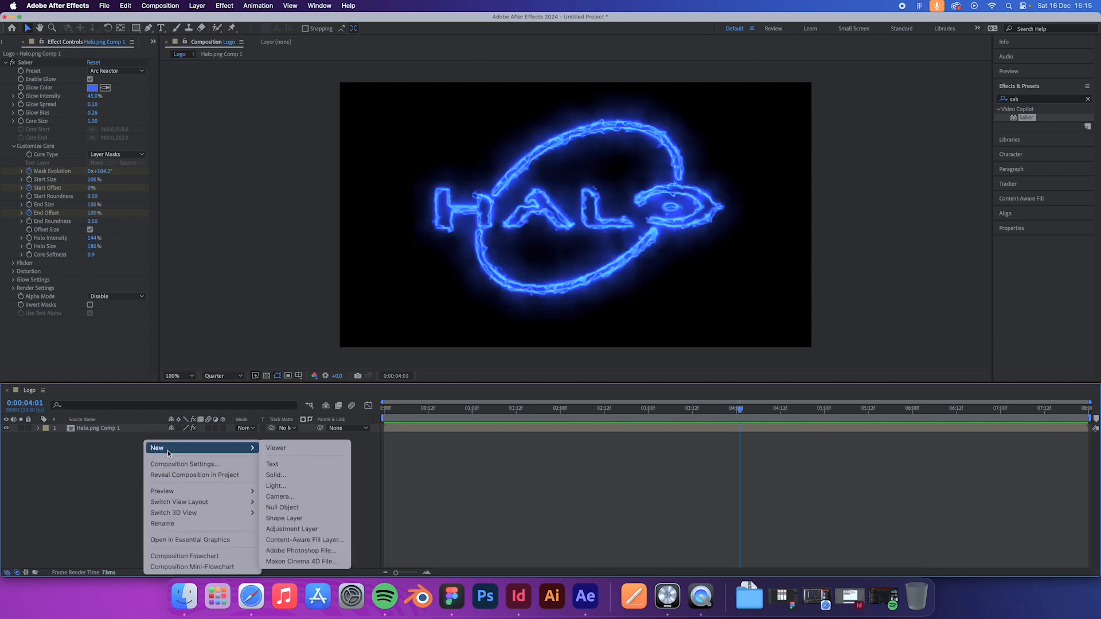
click(274, 475)
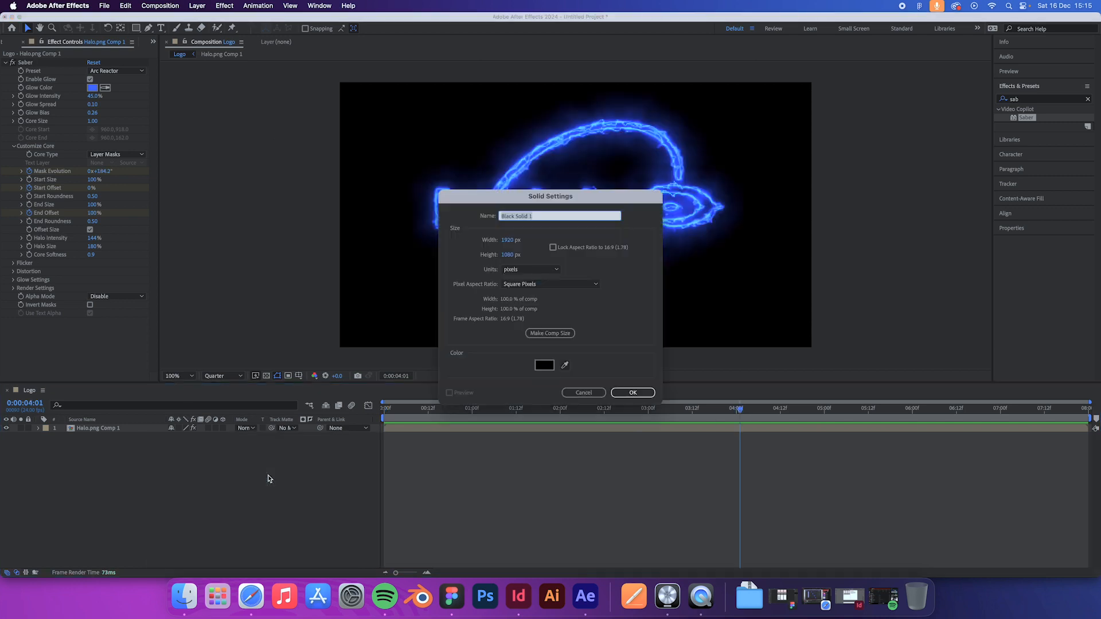
click(542, 367)
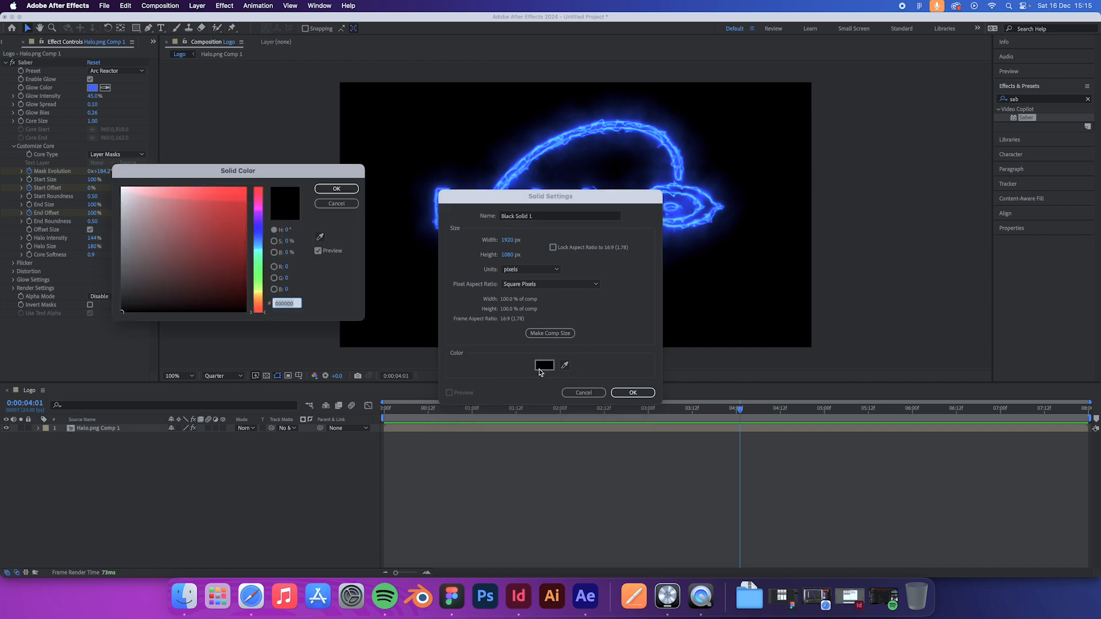
click(258, 229)
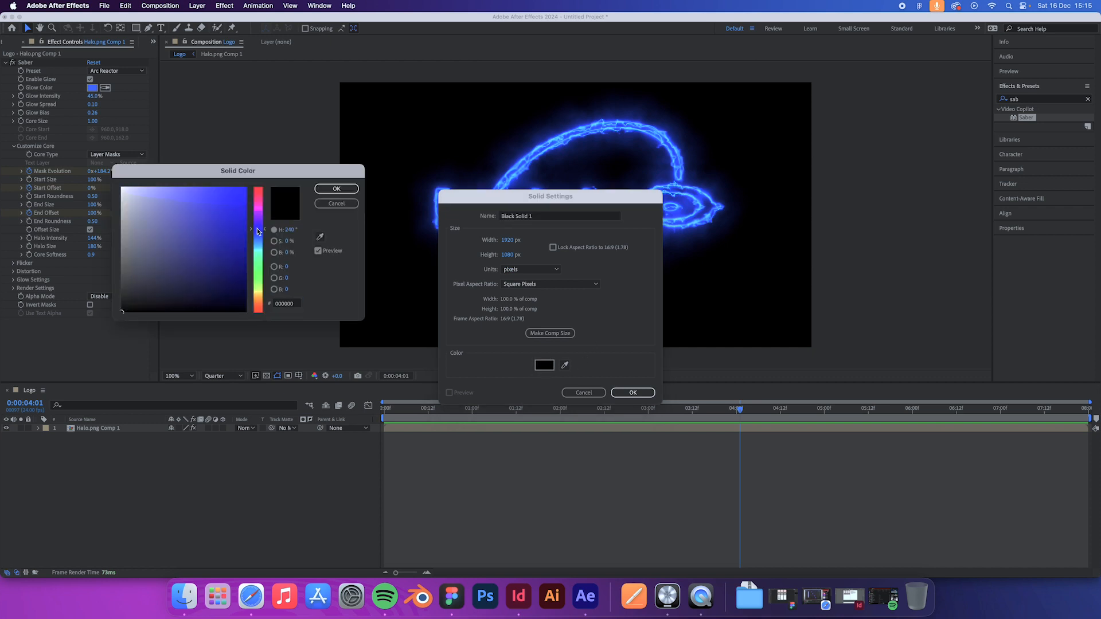
mouse_move(238, 236)
mouse_down()
mouse_move(241, 254)
mouse_move(196, 275)
mouse_move(243, 268)
mouse_up()
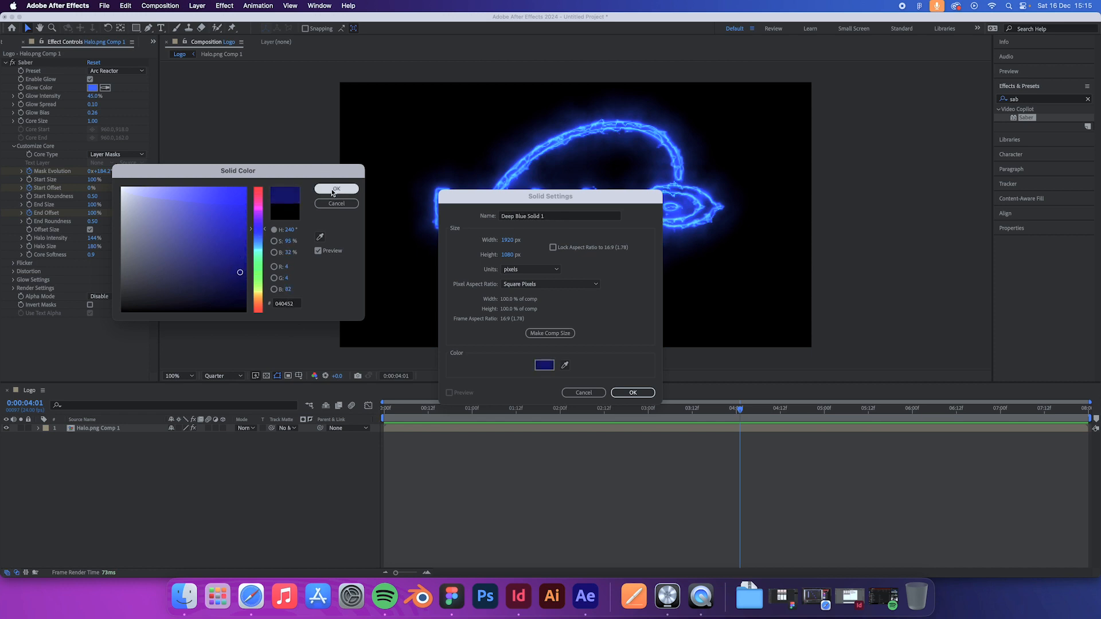
click(332, 191)
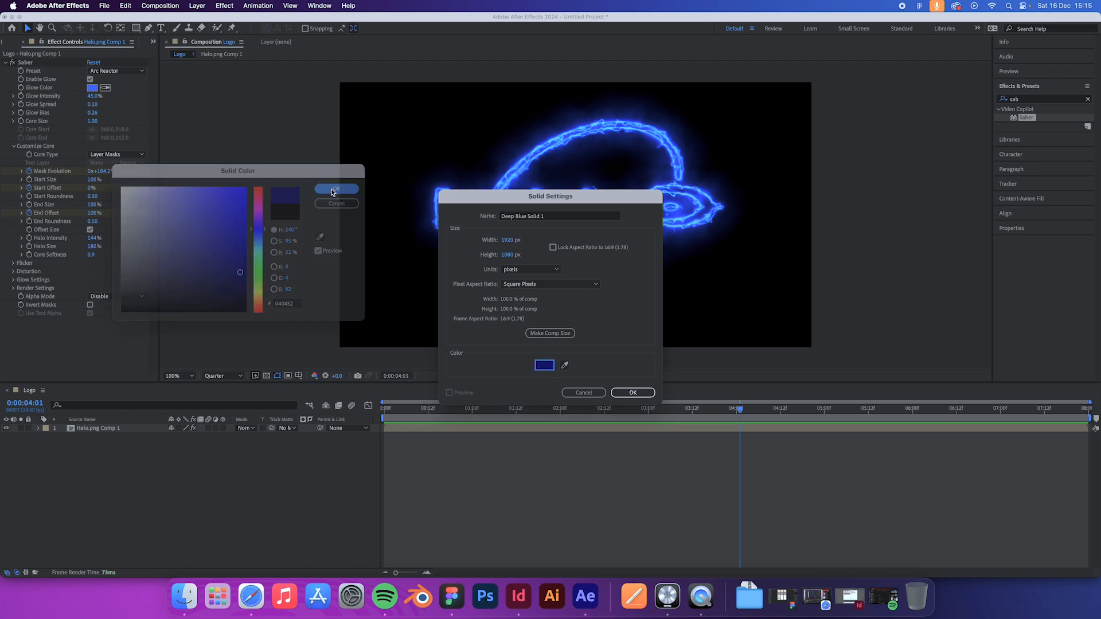
click(633, 395)
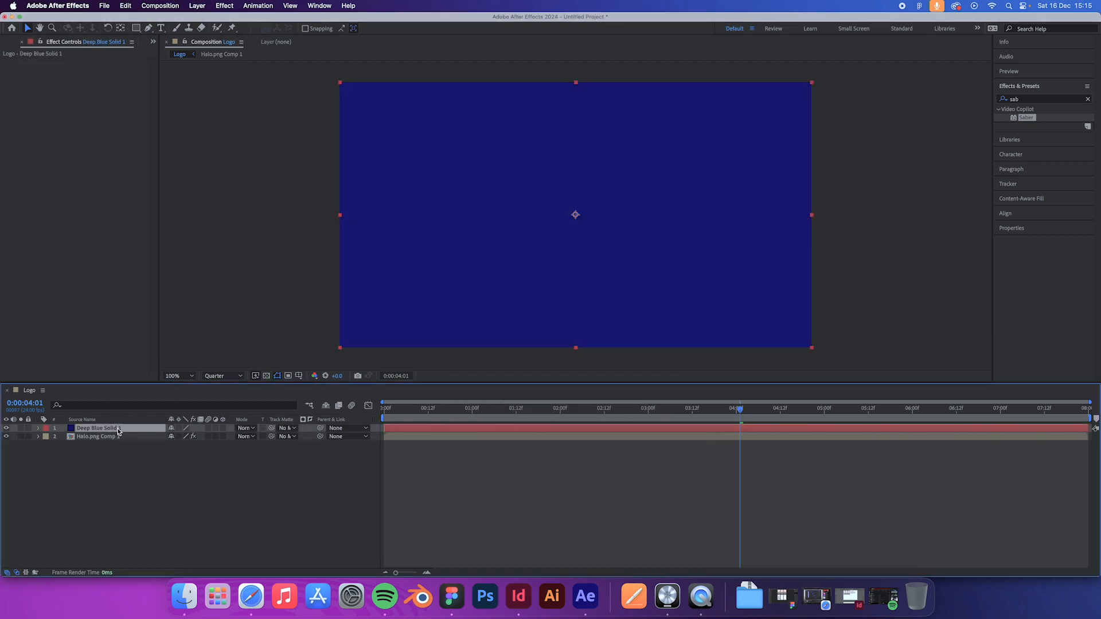
- Place the deep blue solid beneath the Halo.png Comp 1 layer and set Halo.png Comp 1's blending mode to Screen
drag(119, 432, 120, 445)
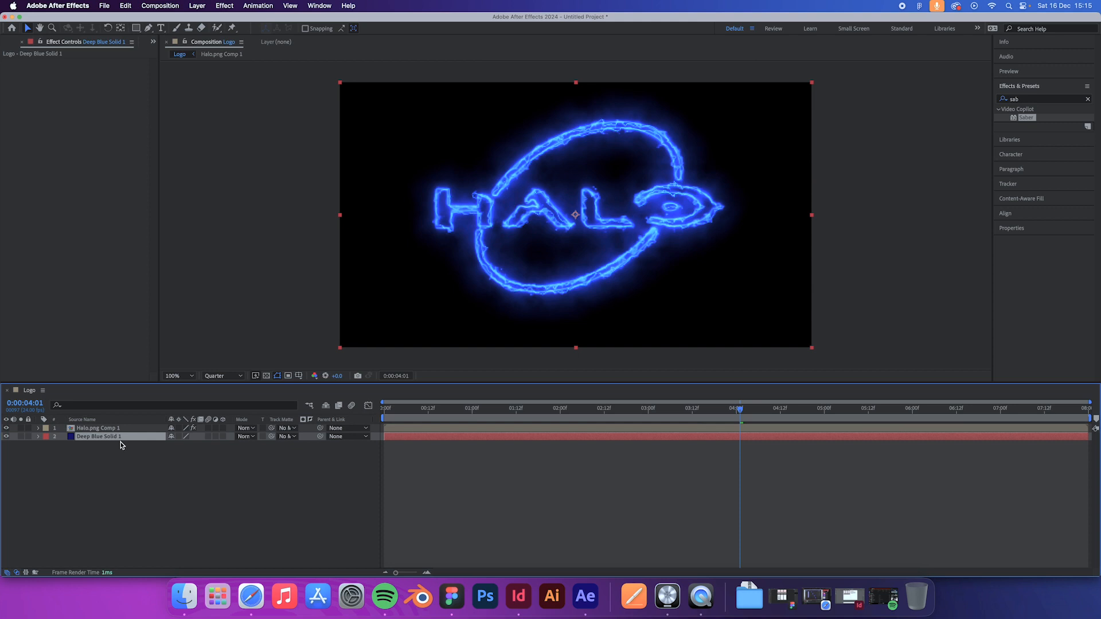
click(245, 437)
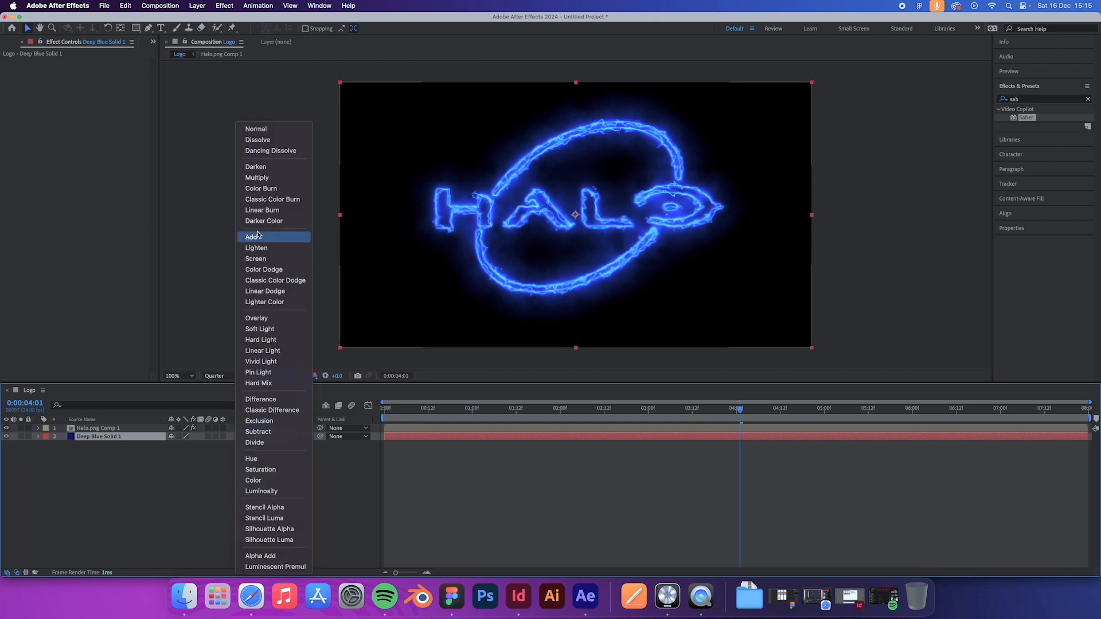
click(256, 258)
click(263, 262)
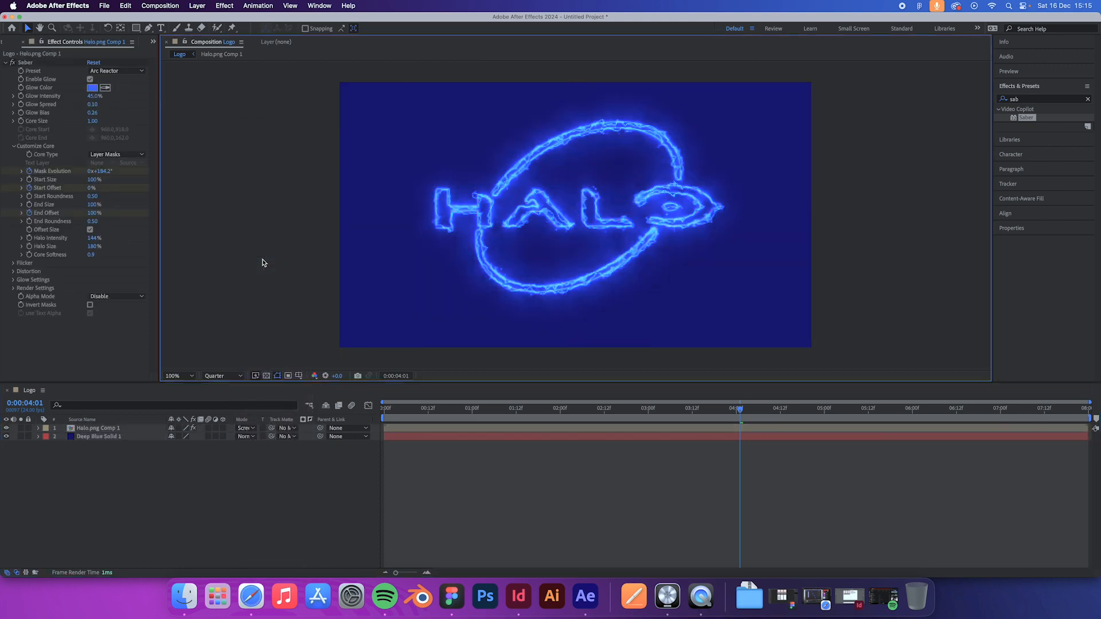
- Return to the first frame and select the Halo.png Comp 1 layer
click(387, 419)
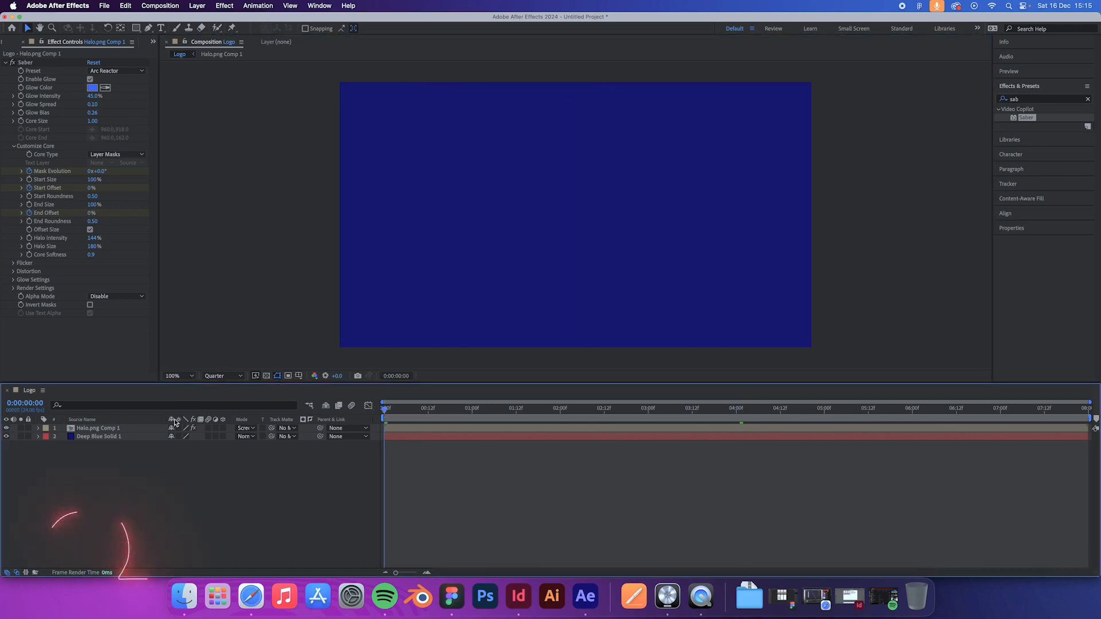
click(155, 429)
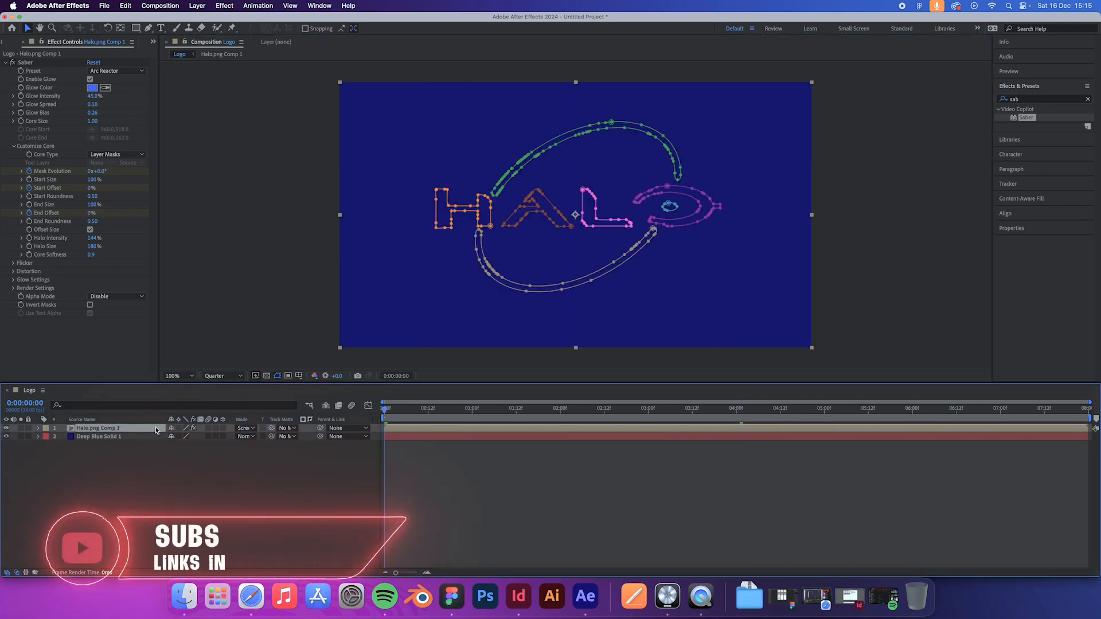